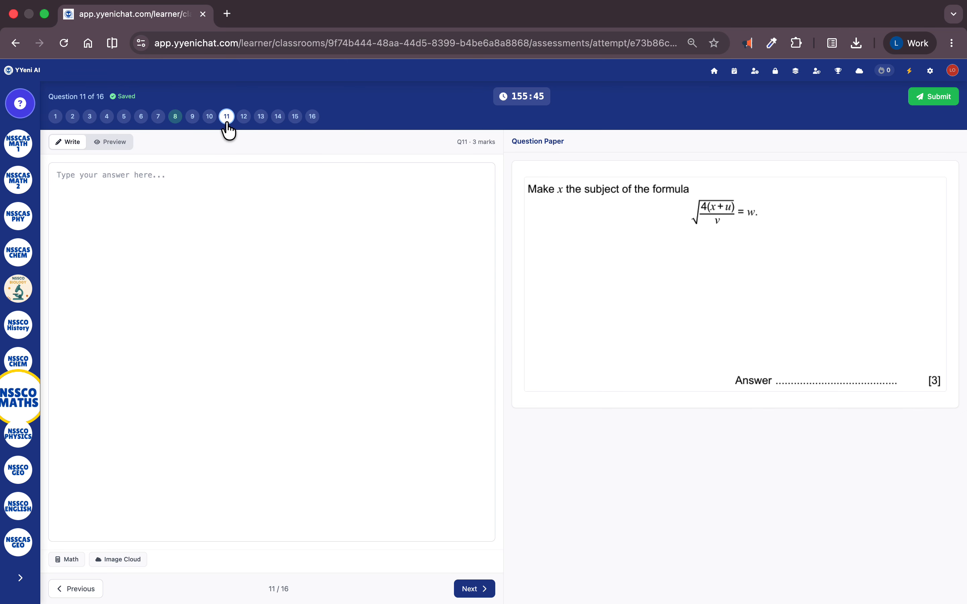
# Write the formula as plain text, sqrt(4(x+u)/(v))=w, in the answer area for question 11
pyautogui.click(194, 188)
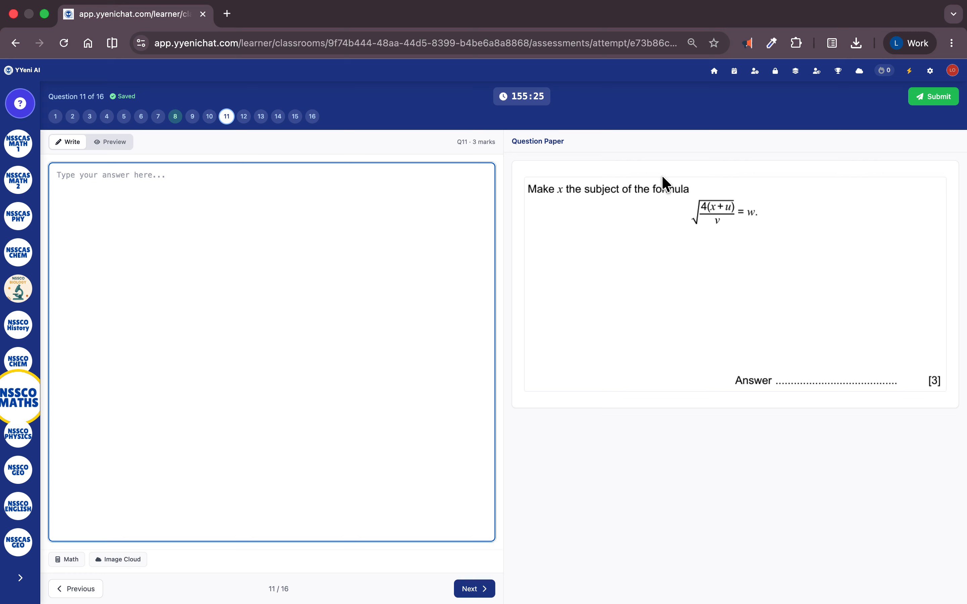
pyautogui.write('/')
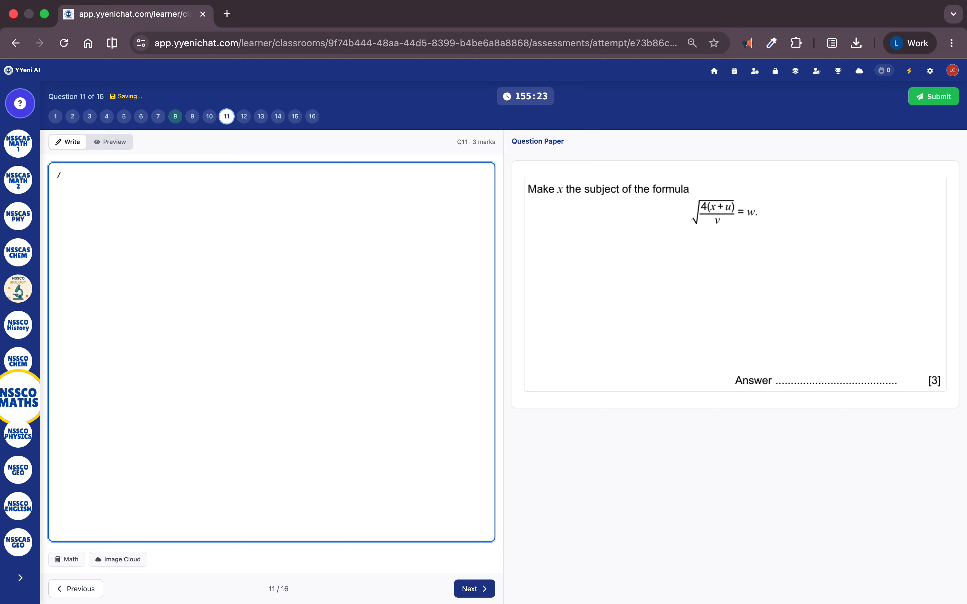
pyautogui.write('(')
pyautogui.write('v)')
pyautogui.write('4(')
pyautogui.write('x+')
pyautogui.write('u)')
pyautogui.write('=')
pyautogui.write('w')
pyautogui.write('sqrt')
pyautogui.write('(')
pyautogui.write(')')
# Preview the plain-text answer and examine how the formula is rendered
pyautogui.click(99, 142)
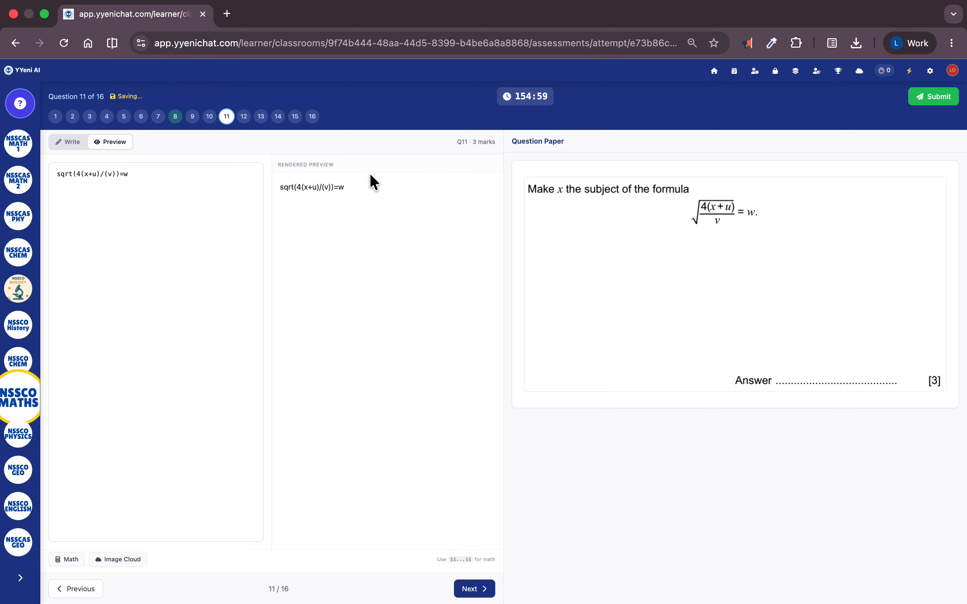
pyautogui.moveTo(353, 189); pyautogui.dragTo(278, 190)
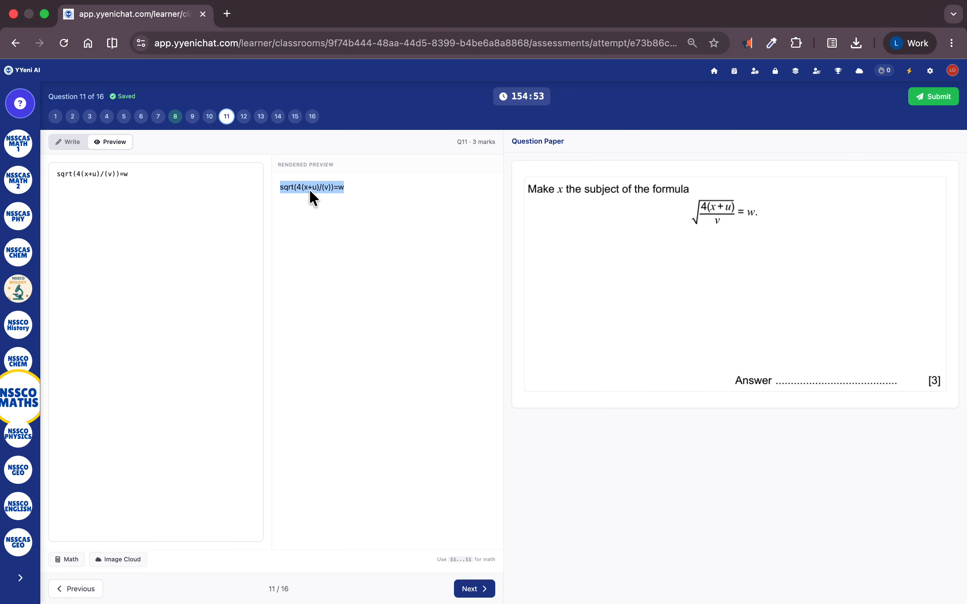
pyautogui.click(299, 188)
pyautogui.moveTo(342, 188); pyautogui.dragTo(209, 191)
pyautogui.click(208, 191)
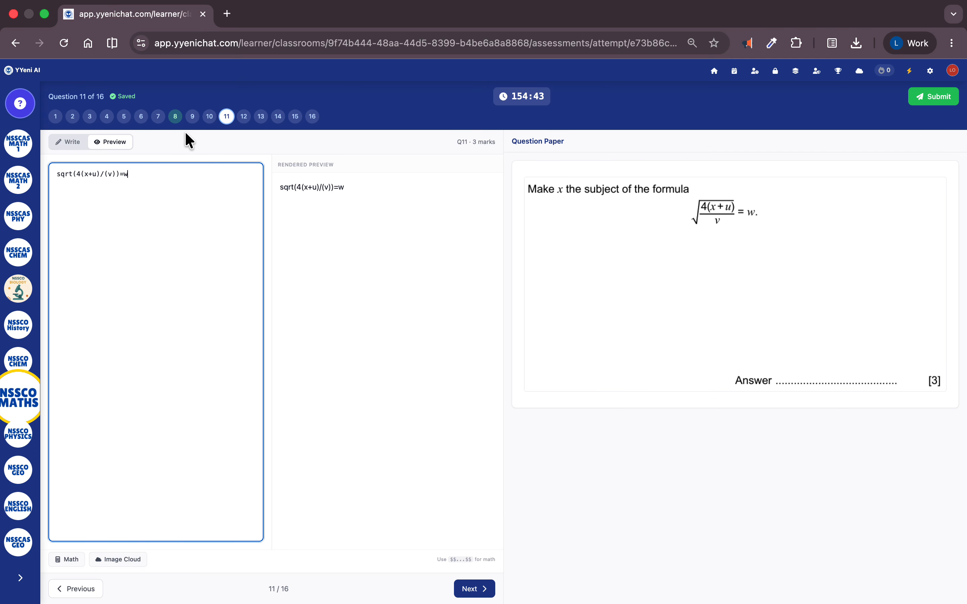
# Return to writing mode and clear the plain-text formula from the answer
pyautogui.click(81, 143)
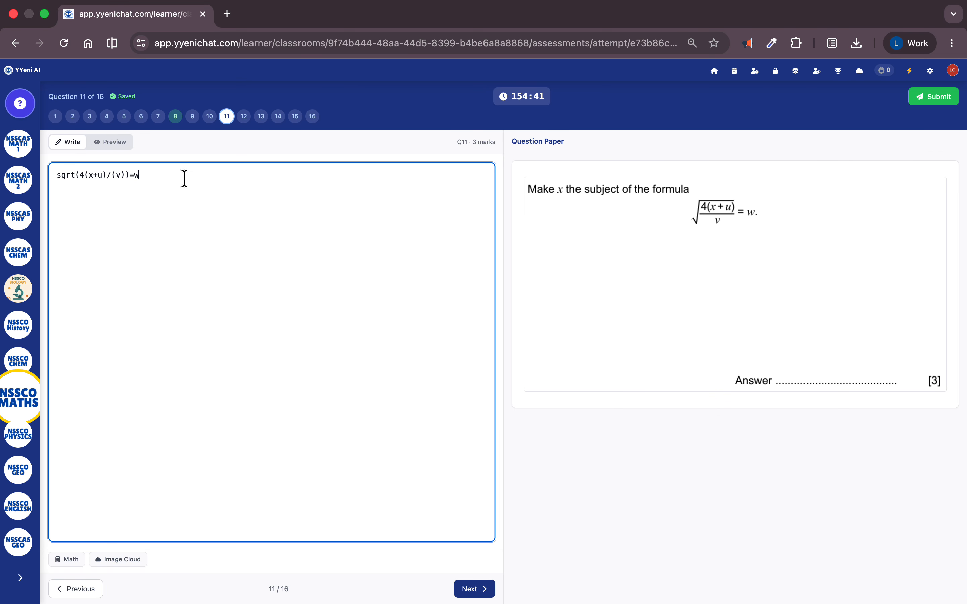
pyautogui.press('super+a')
pyautogui.press('BackSpace')
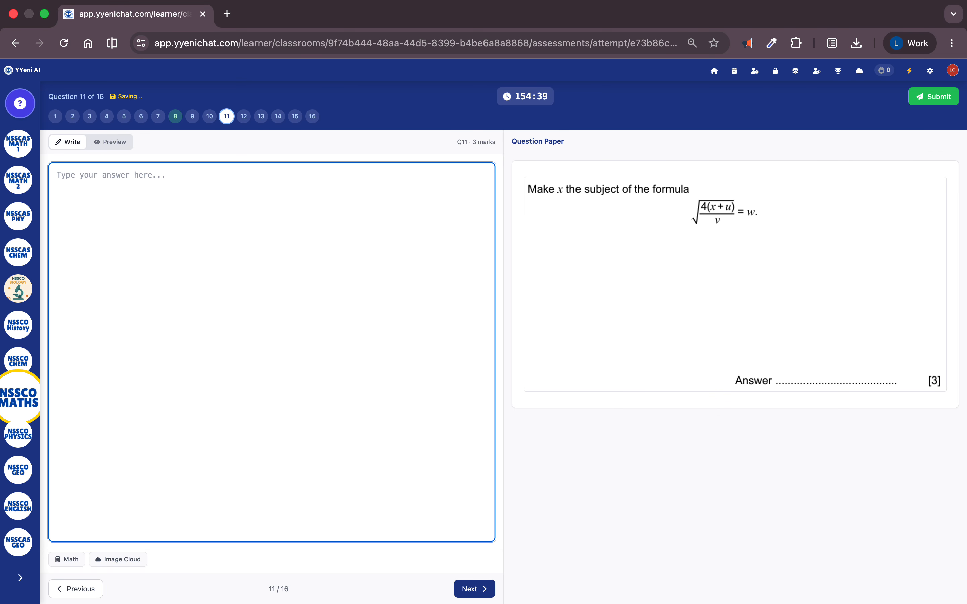
pyautogui.click(121, 560)
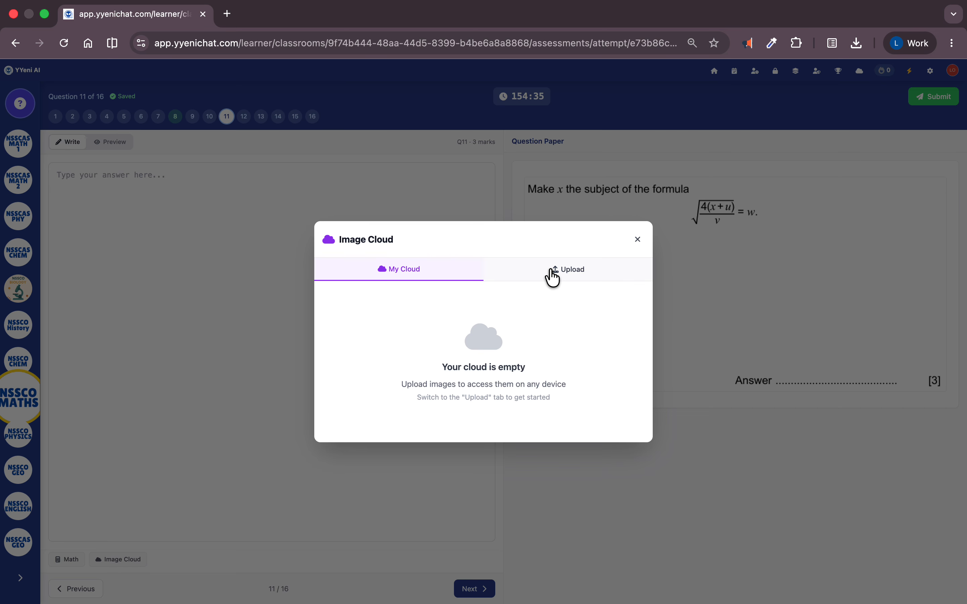
pyautogui.click(637, 240)
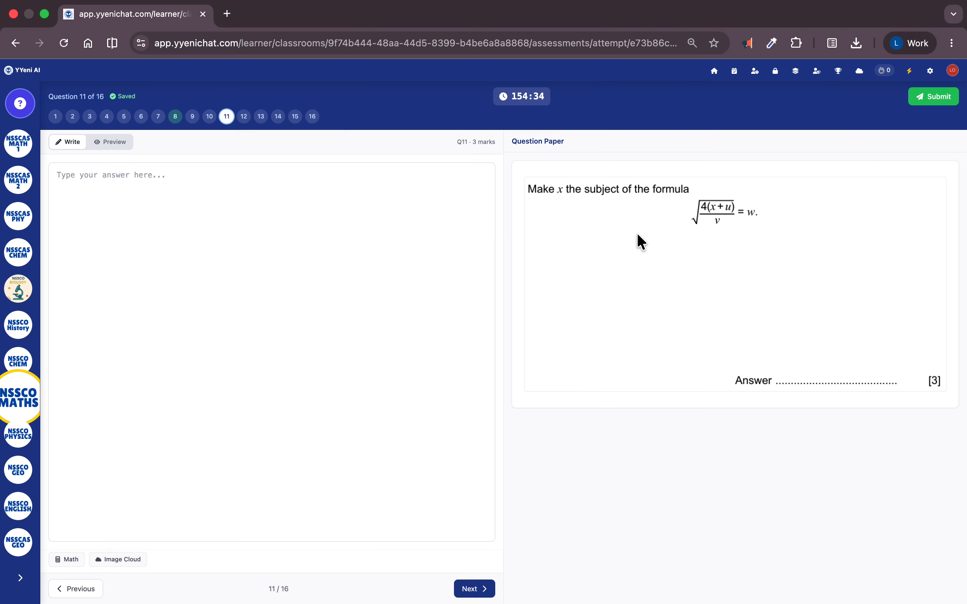
# Open the Math Input editor for the question 11 answer
pyautogui.click(67, 170)
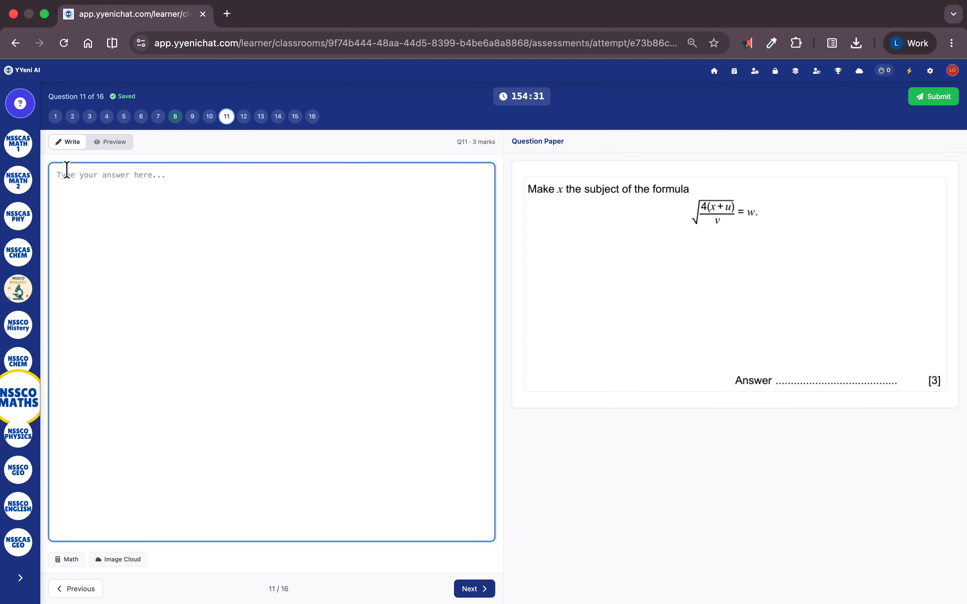
pyautogui.click(71, 561)
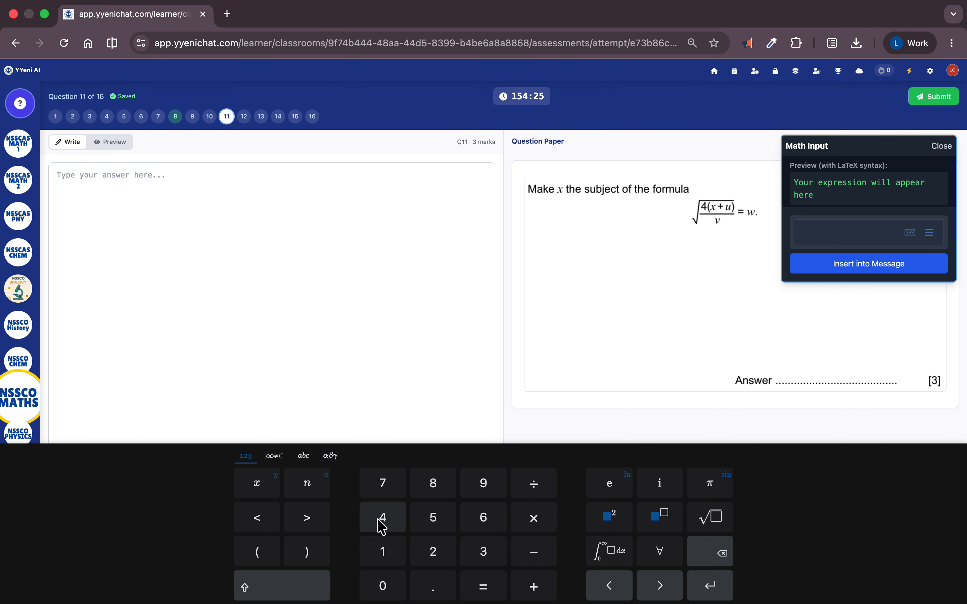
pyautogui.click(822, 233)
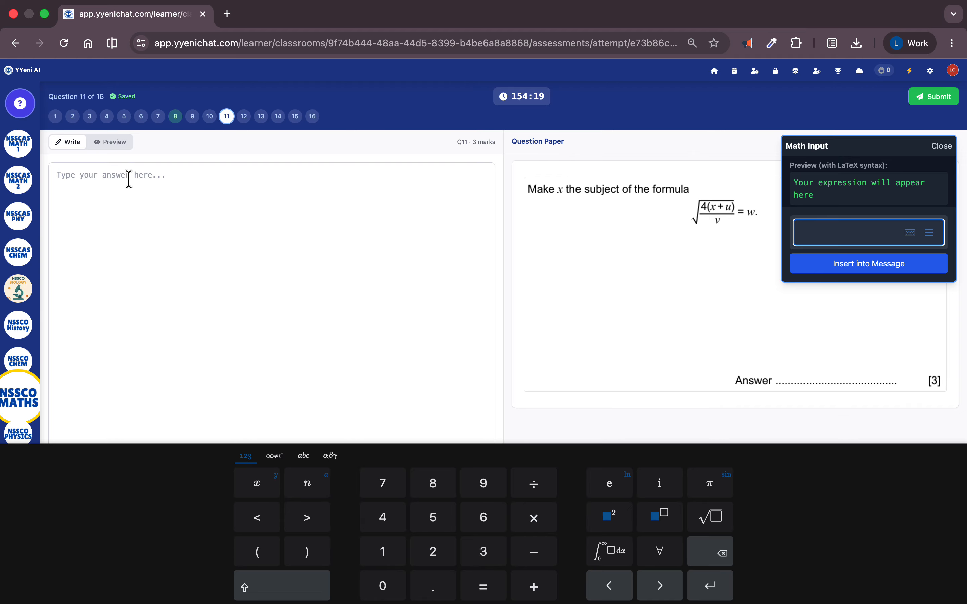
# Write the labels "Step 1:", "Step 2:", "Step 3:" and "Step 4:" on separate lines of the answer
pyautogui.click(77, 180)
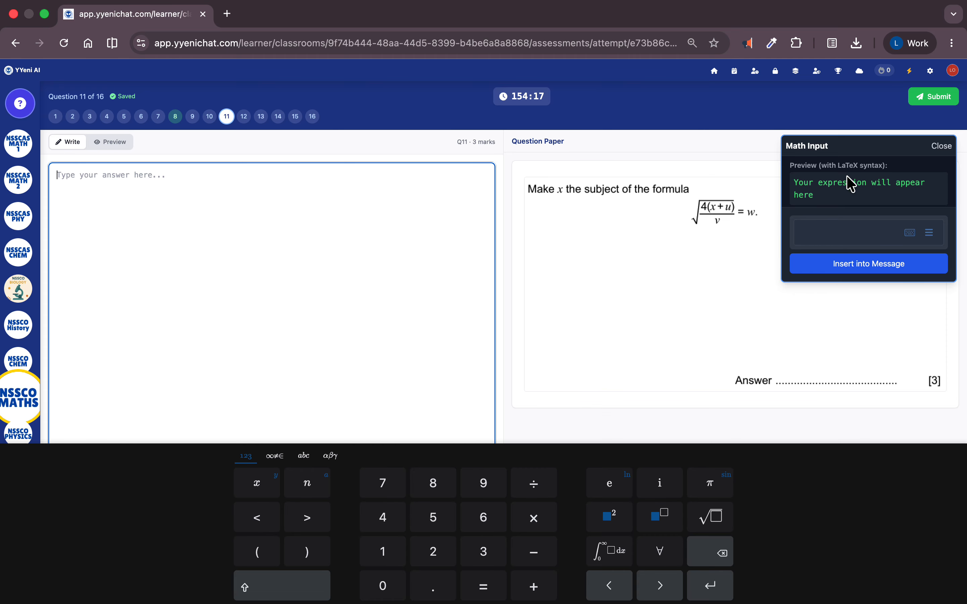
pyautogui.write('Step ')
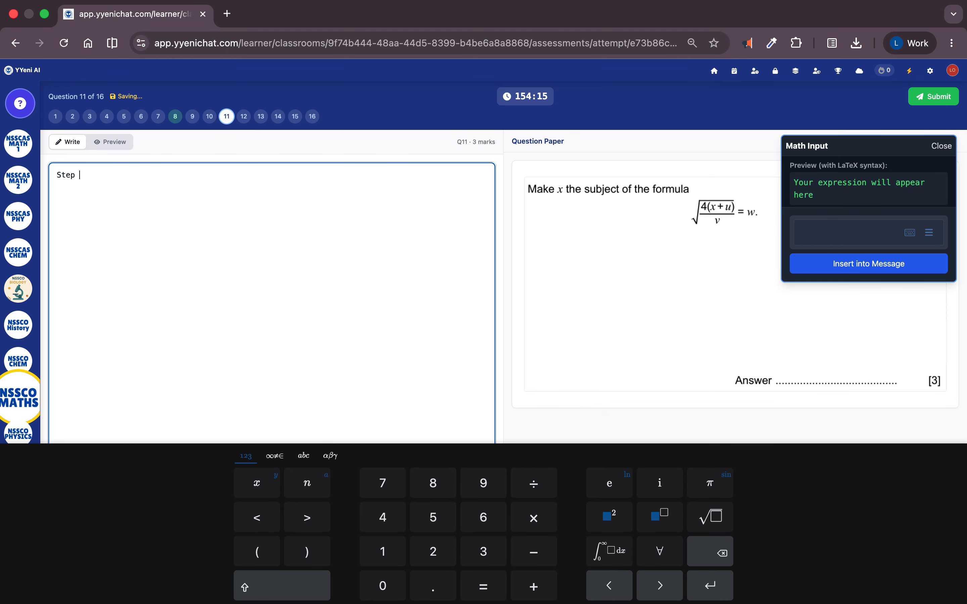
pyautogui.write('1: ')
pyautogui.write('Step')
pyautogui.write(' 2:')
pyautogui.press('Return')
pyautogui.write('Step 3:')
pyautogui.press('Return')
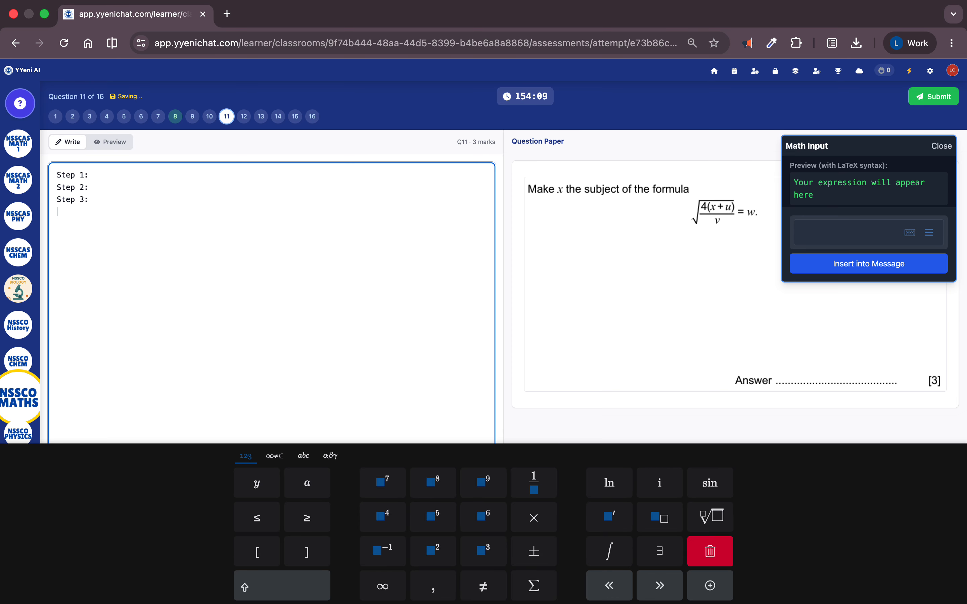
pyautogui.write('Step 4:')
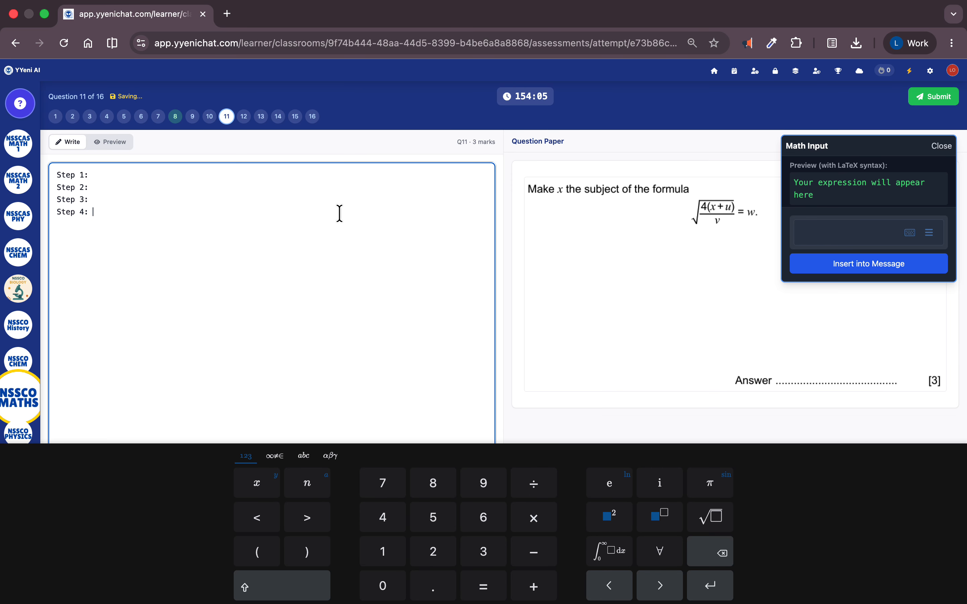
pyautogui.click(92, 212)
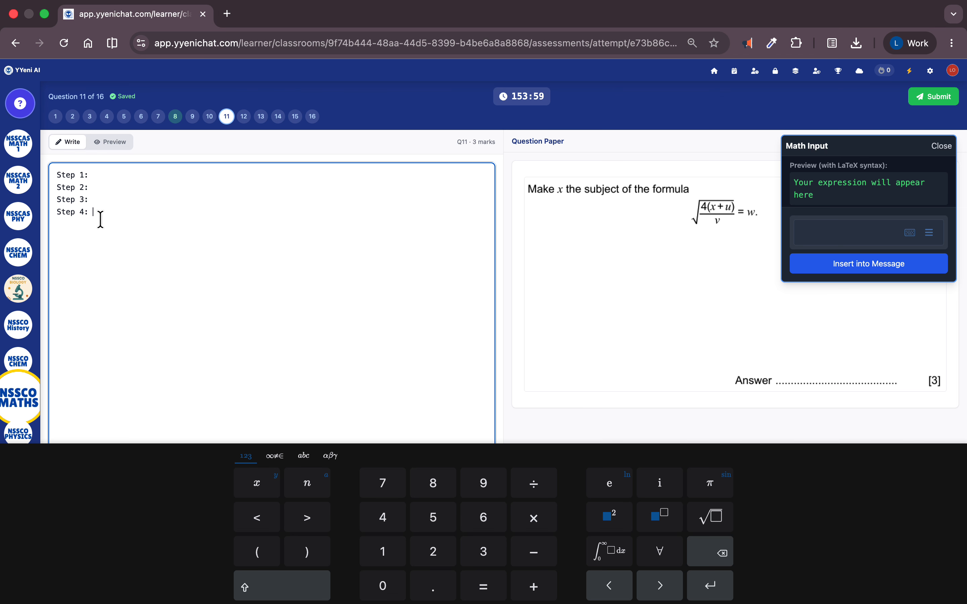
pyautogui.click(54, 211)
pyautogui.moveTo(54, 212); pyautogui.dragTo(107, 215)
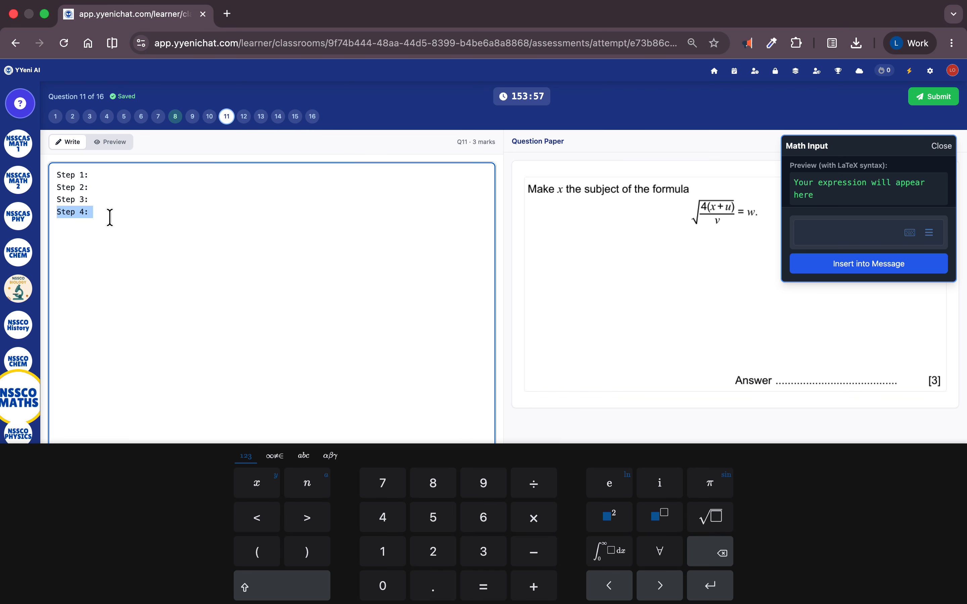
pyautogui.click(107, 188)
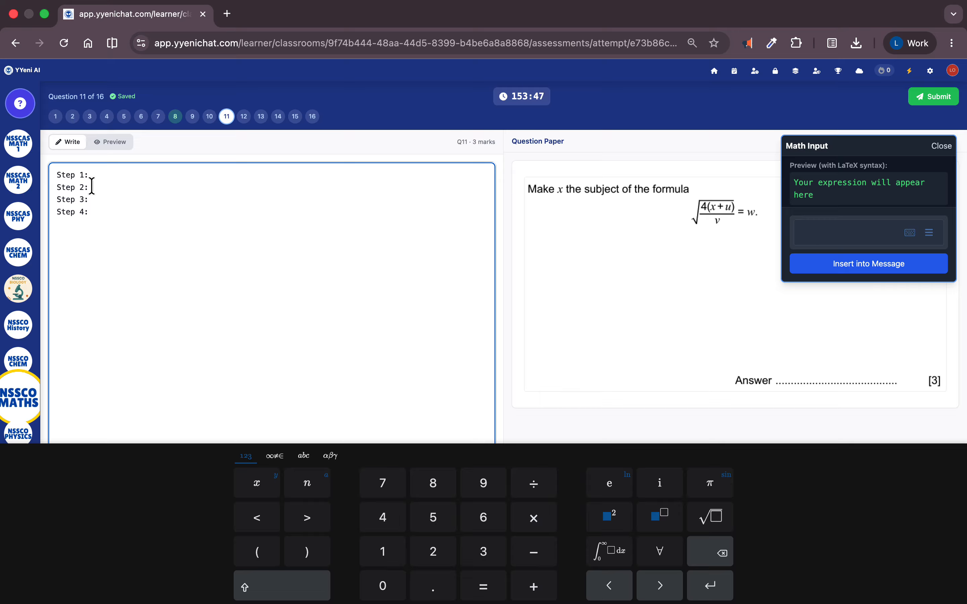
# Place the answer cursor after "Step 1:" and start a fraction with numerator 4(x+u) in the Math Input field
pyautogui.click(105, 177)
pyautogui.click(807, 231)
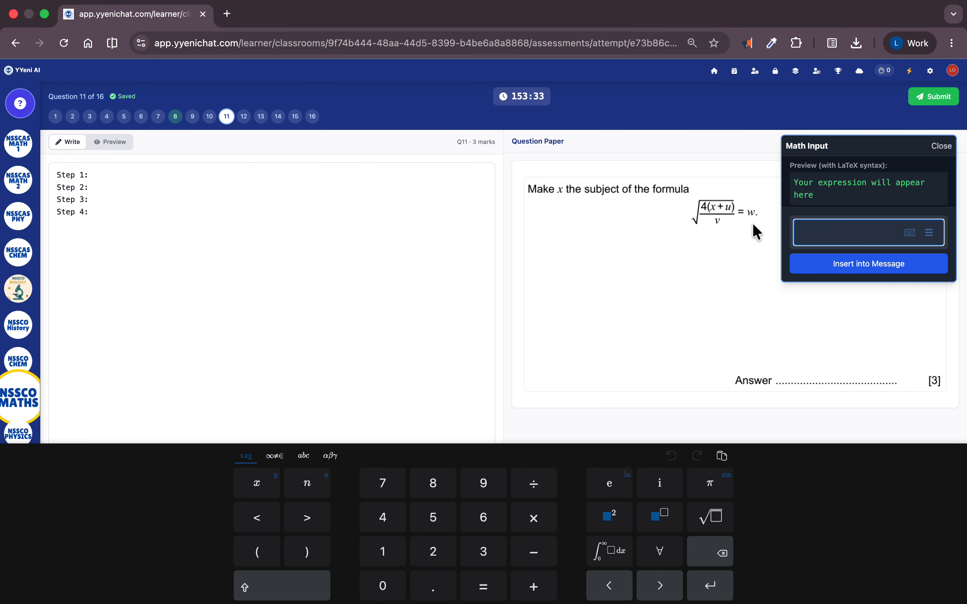
pyautogui.click(546, 487)
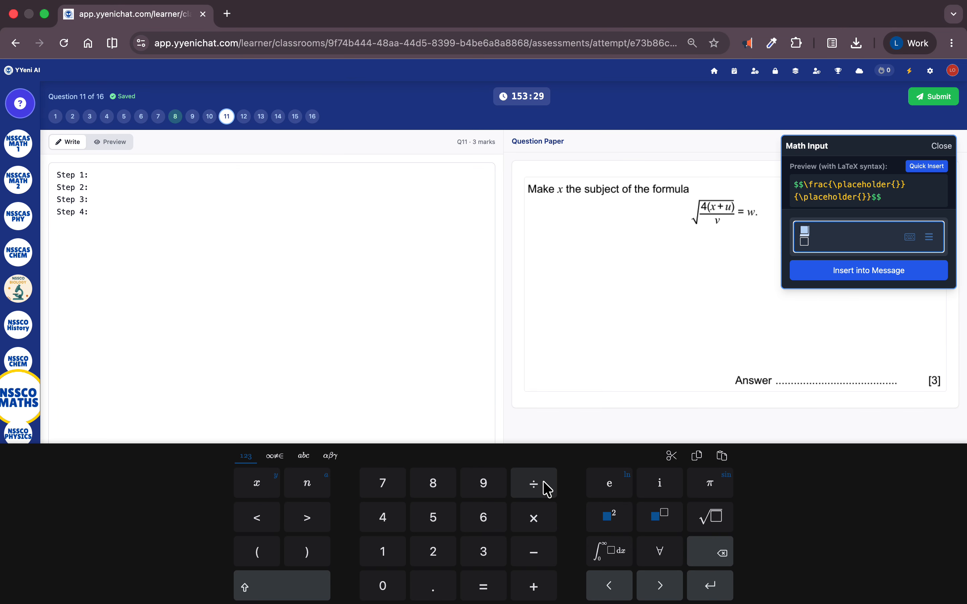
pyautogui.click(388, 517)
pyautogui.click(305, 457)
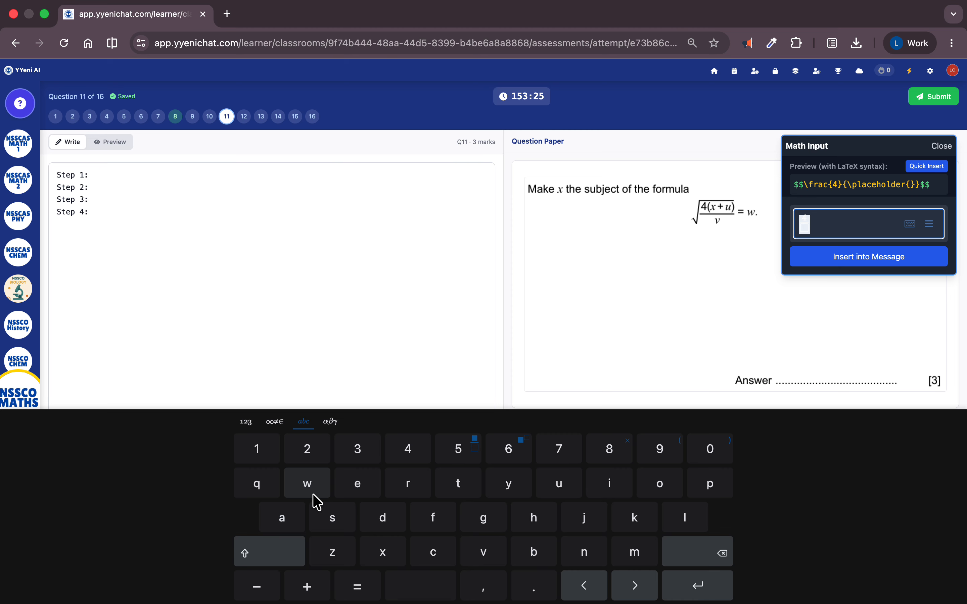
pyautogui.click(382, 554)
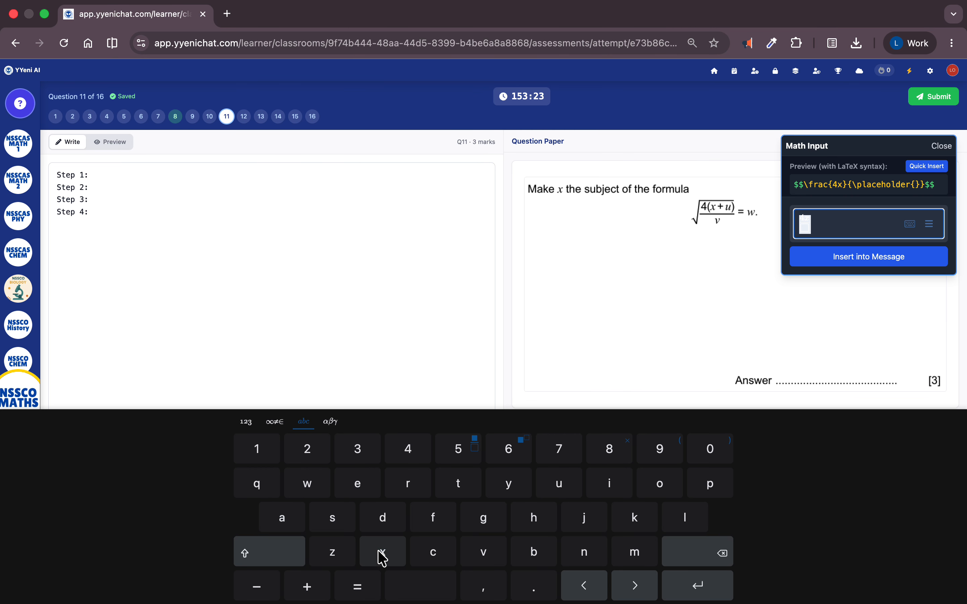
pyautogui.click(307, 586)
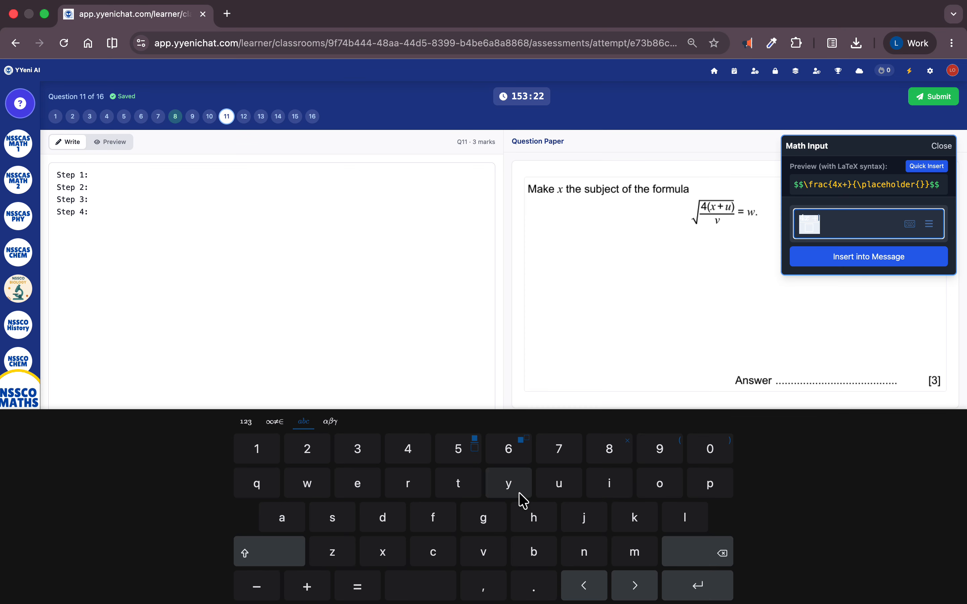
pyautogui.click(569, 486)
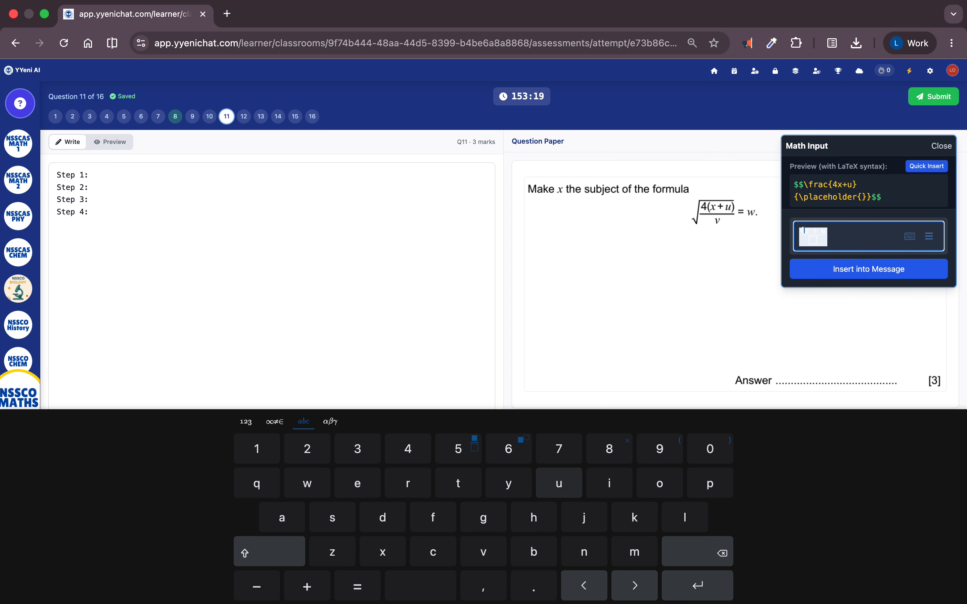
pyautogui.write('(')
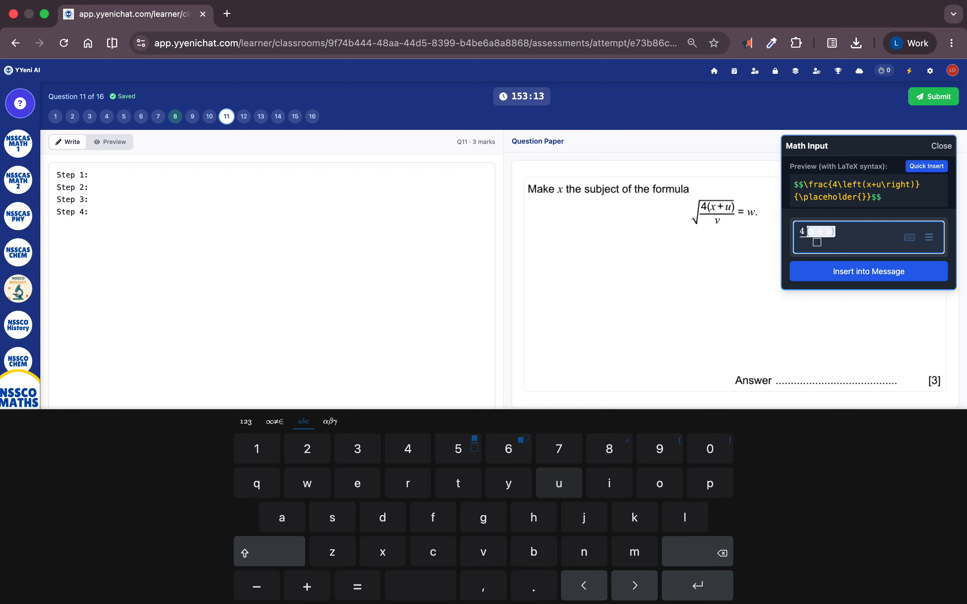
pyautogui.press('Right')
# Enter v as the denominator of the fraction in the Math Input field
pyautogui.click(929, 237)
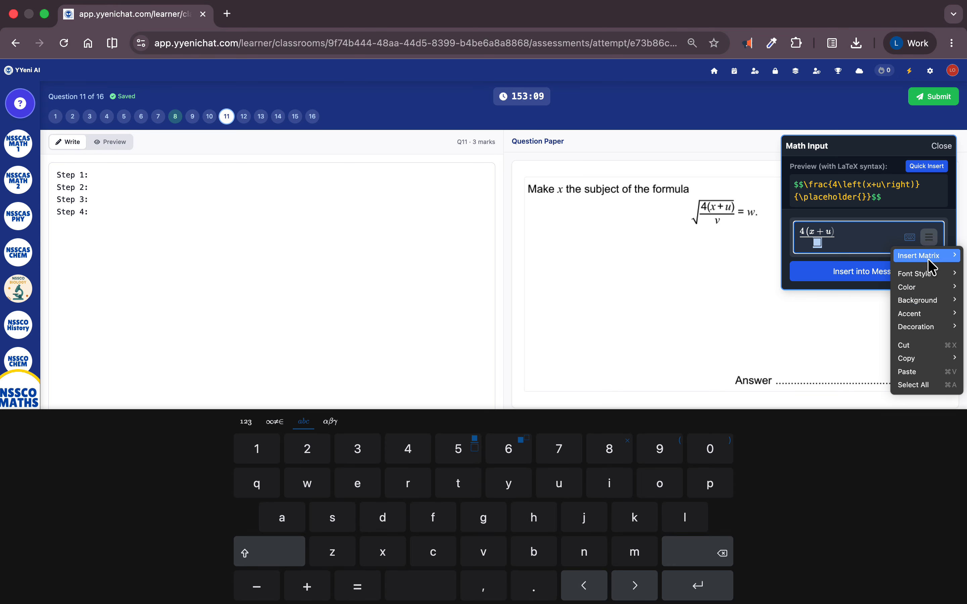
pyautogui.click(924, 302)
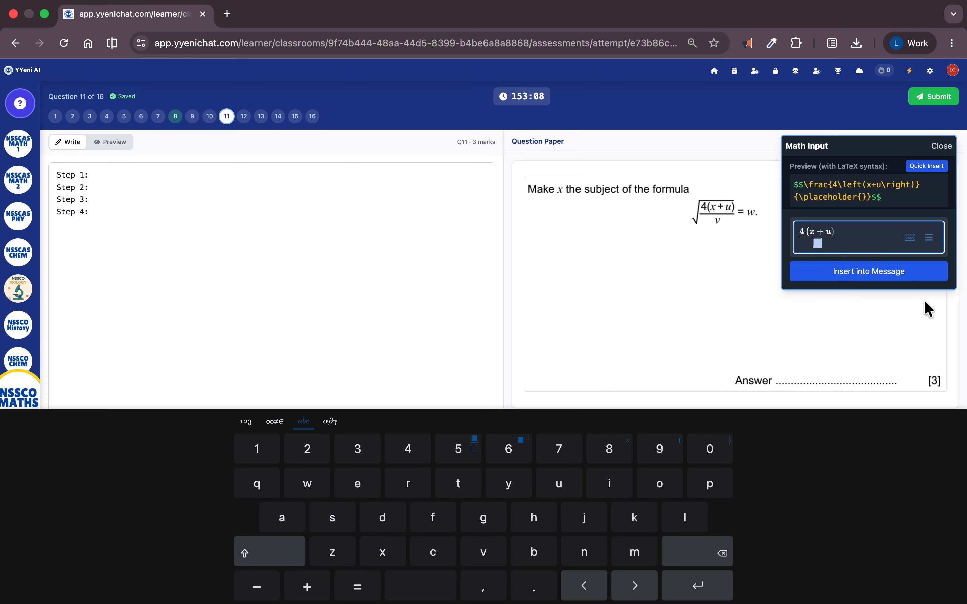
pyautogui.click(811, 240)
pyautogui.write('v')
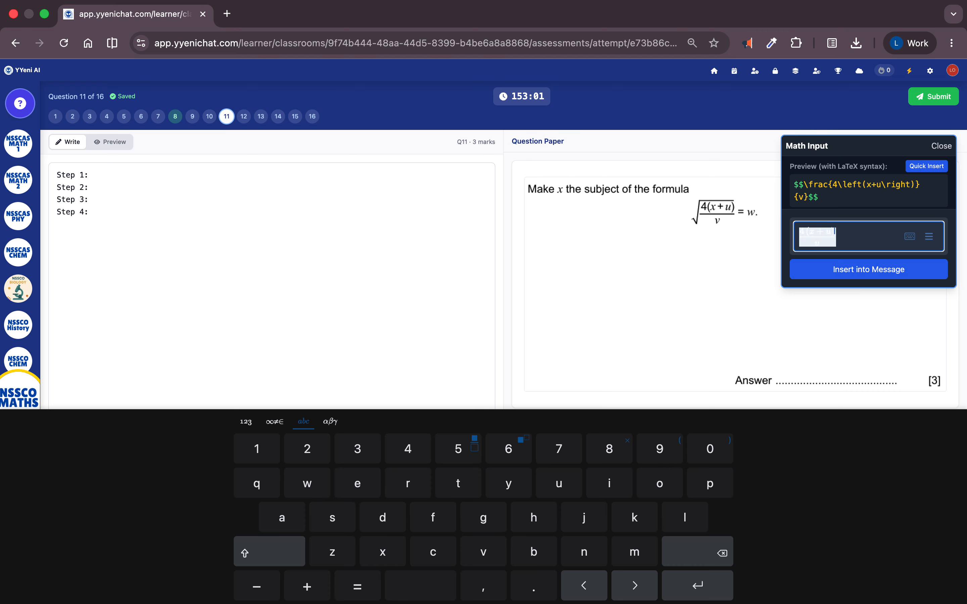
pyautogui.press('Right')
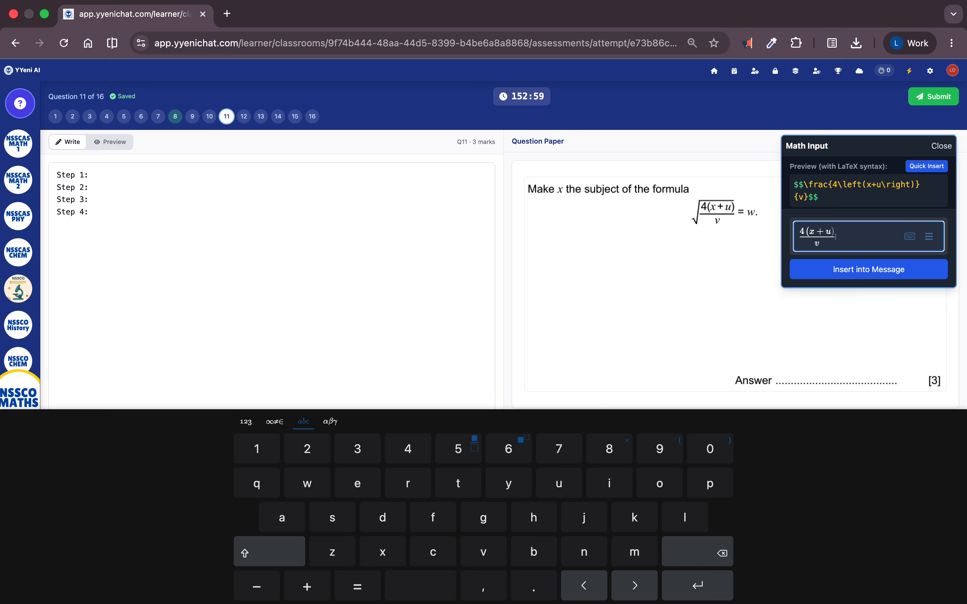
# Complete the equation with =w after the fraction, removing any extra w characters
pyautogui.write('=w')
pyautogui.write('wwww')
pyautogui.press('BackSpace')
pyautogui.press('BackSpace')
pyautogui.press('BackSpace')
pyautogui.press('BackSpace')
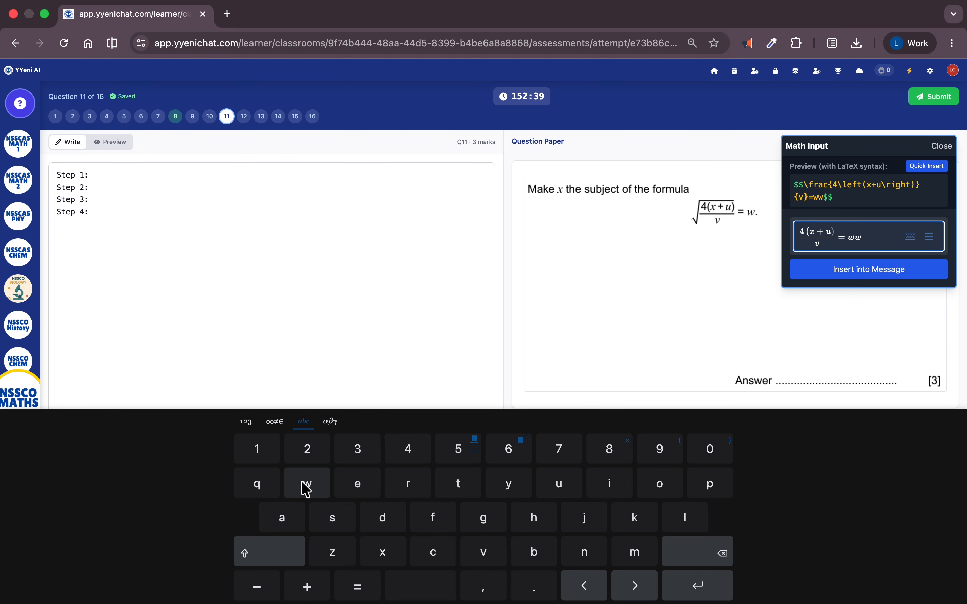
pyautogui.click(246, 423)
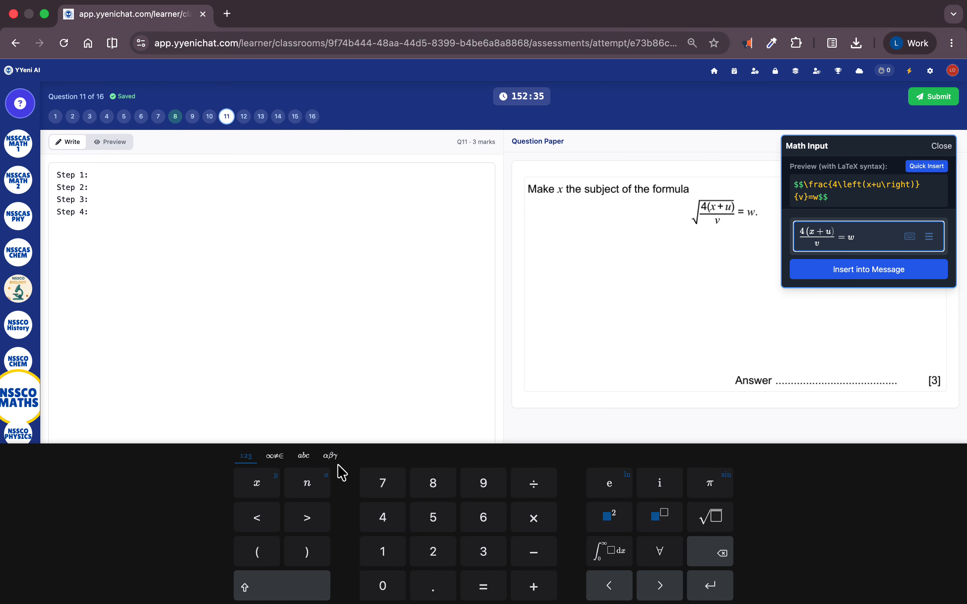
# Square the w on the right side of the Math Input equation and insert the equation after "Step 1:"
pyautogui.click(830, 197)
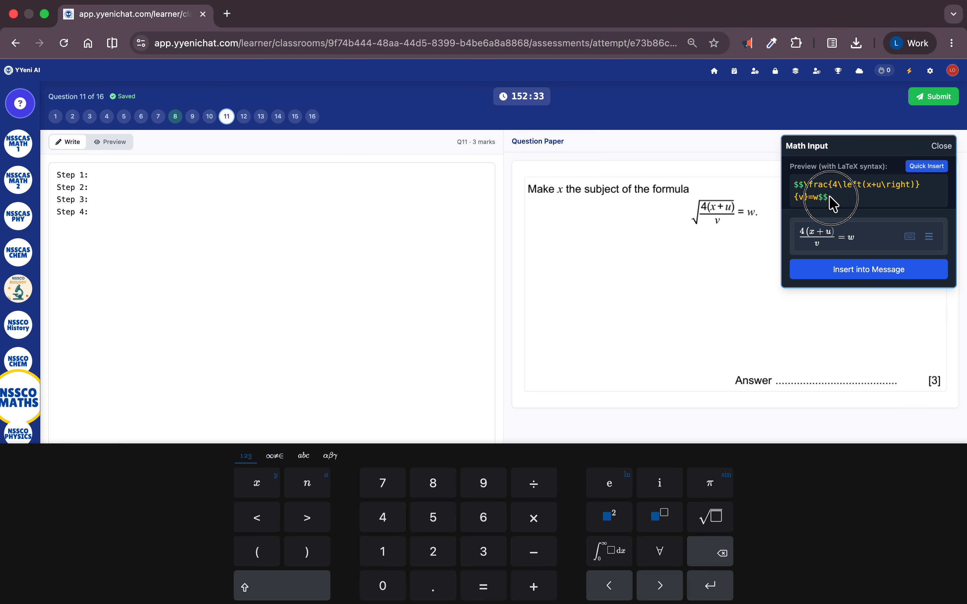
pyautogui.moveTo(829, 196); pyautogui.dragTo(792, 183)
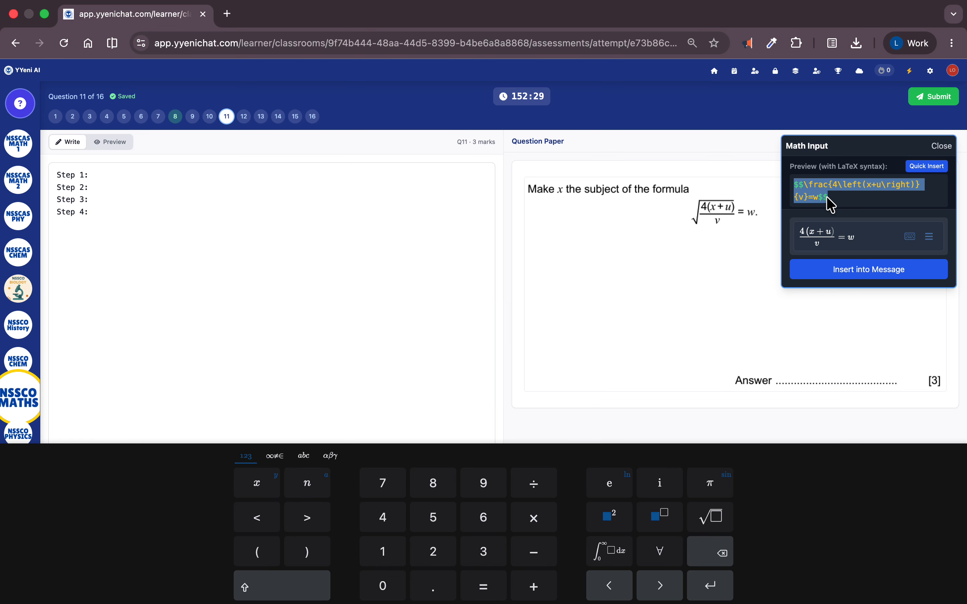
pyautogui.moveTo(830, 197); pyautogui.dragTo(795, 185)
pyautogui.moveTo(859, 240); pyautogui.dragTo(793, 233)
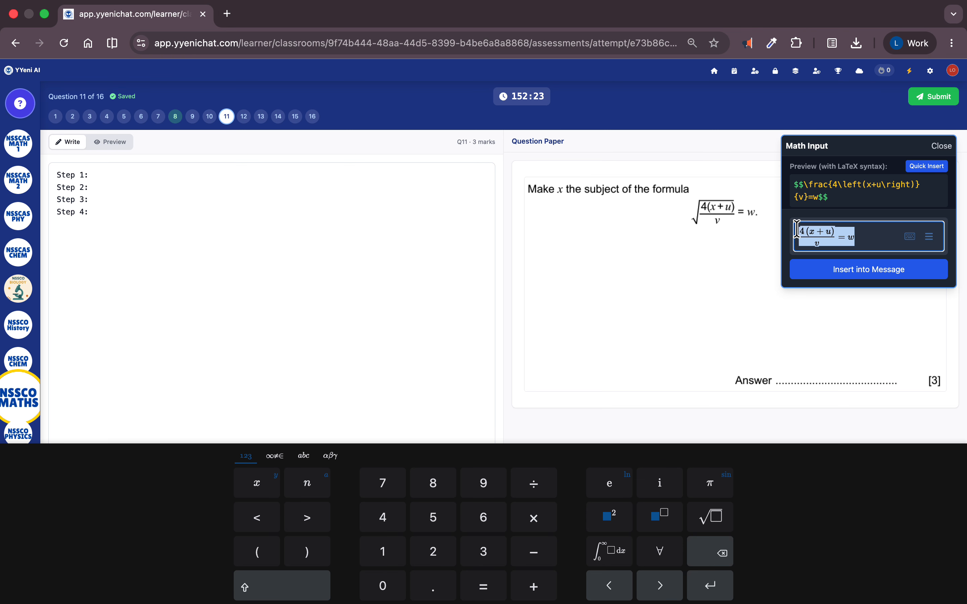
pyautogui.click(858, 248)
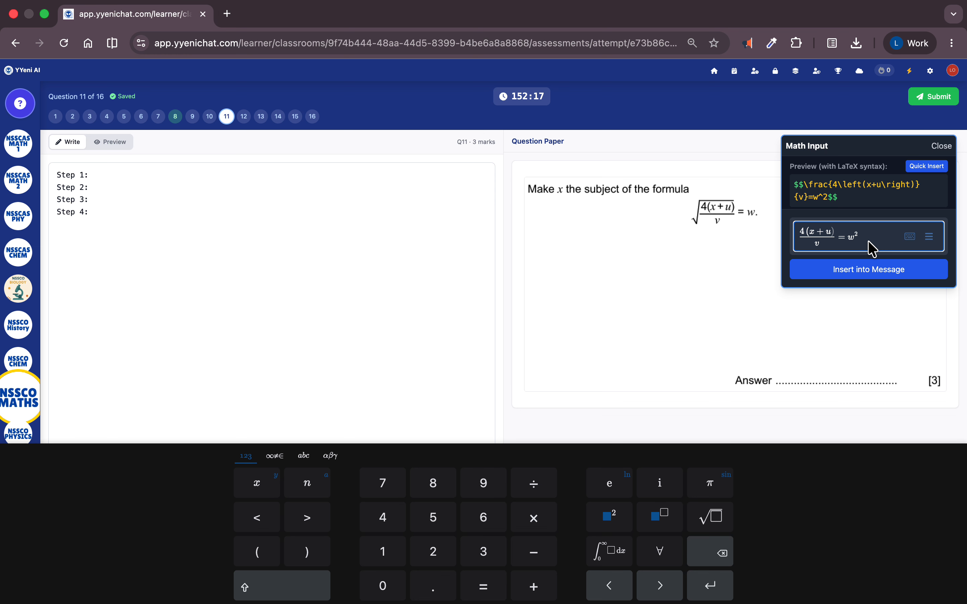
pyautogui.moveTo(872, 248); pyautogui.dragTo(793, 225)
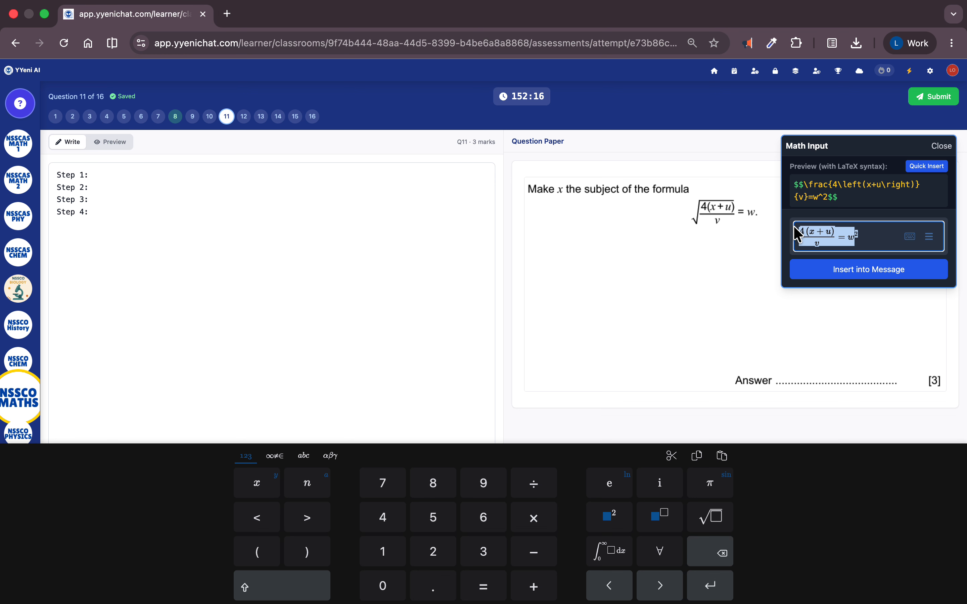
pyautogui.click(817, 270)
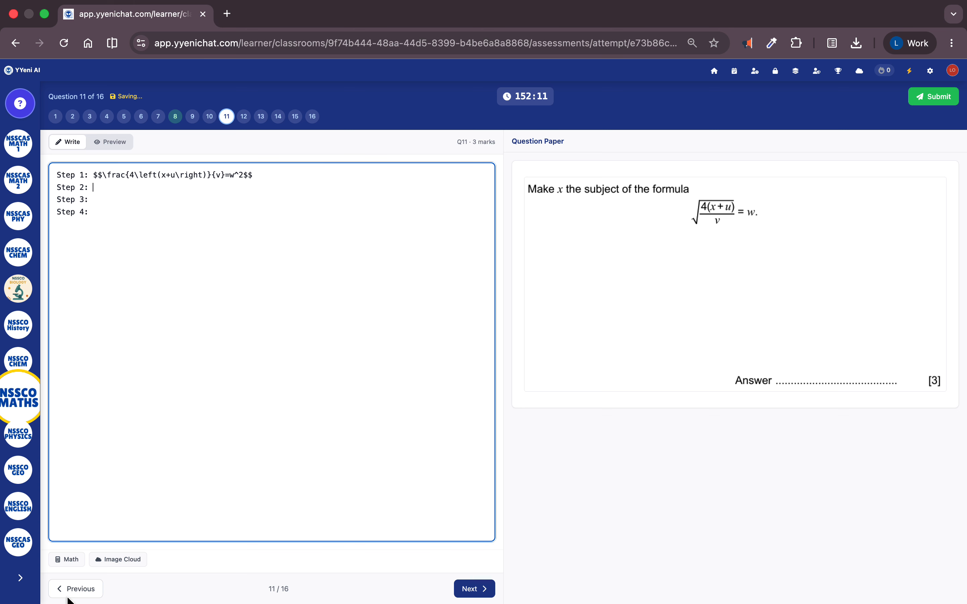
# Start a new Math Input expression for "Step 2:" with 4(x+u)=w
pyautogui.click(68, 560)
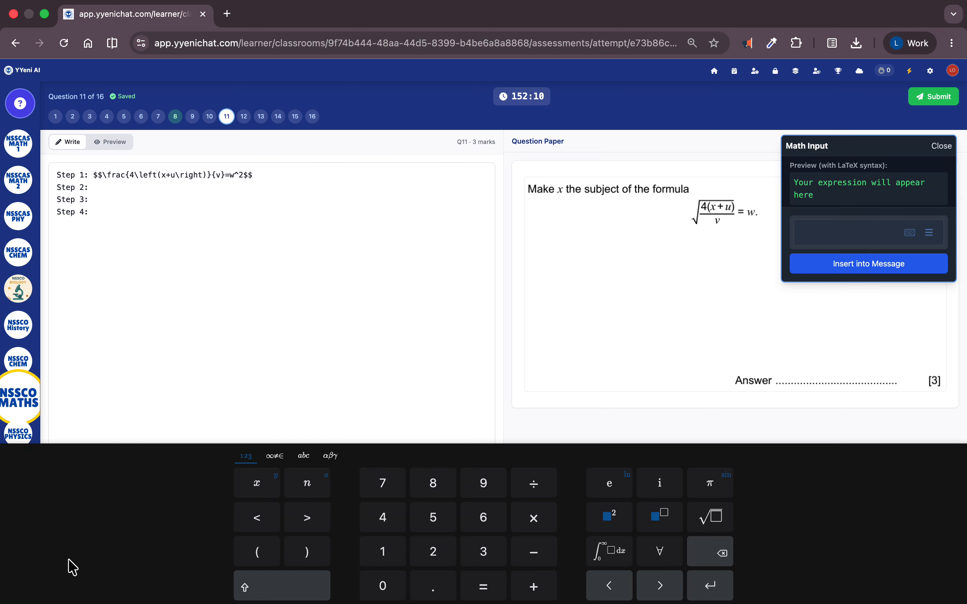
pyautogui.click(817, 245)
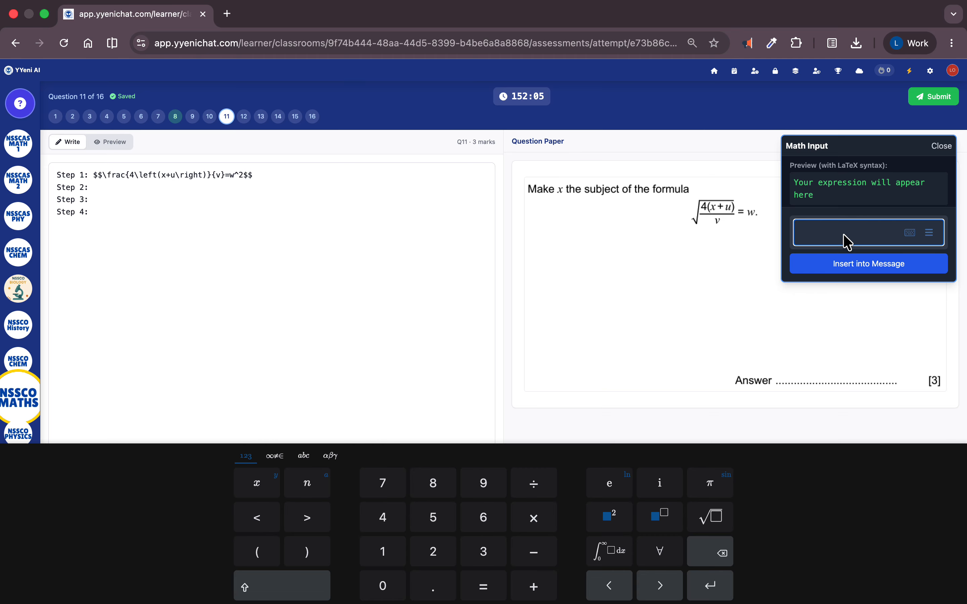
pyautogui.write('(x+')
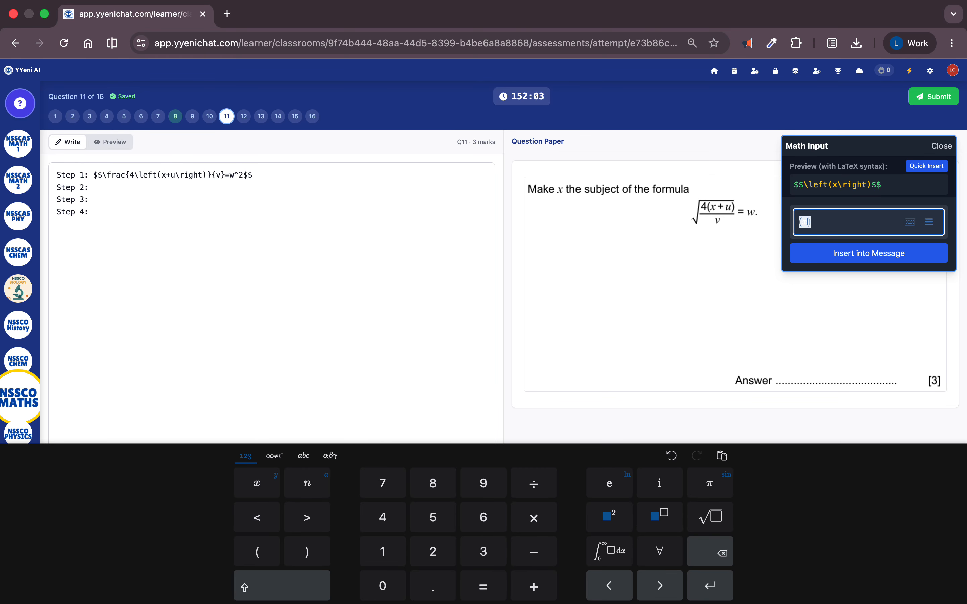
pyautogui.write('u')
pyautogui.write('4')
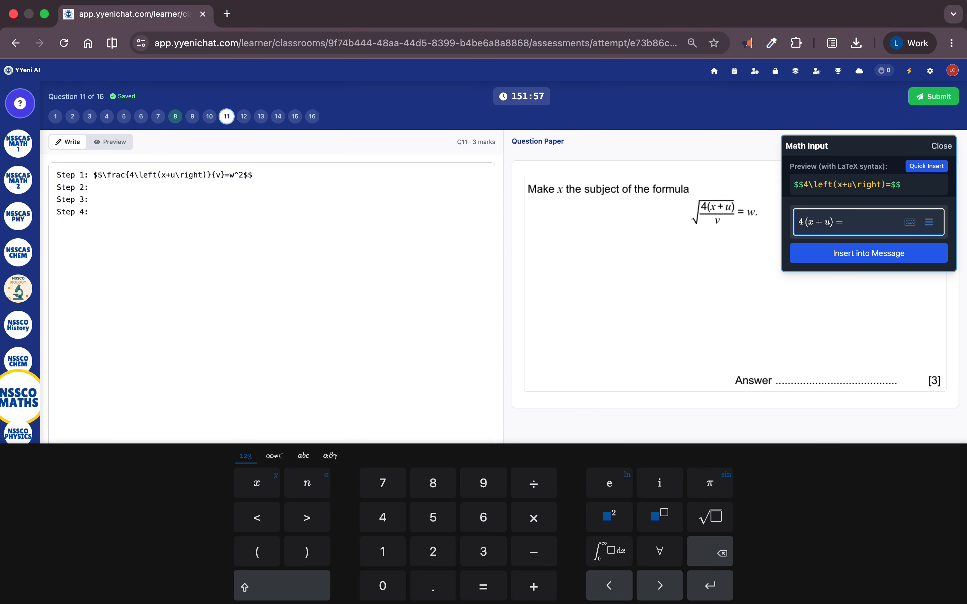
pyautogui.write('w')
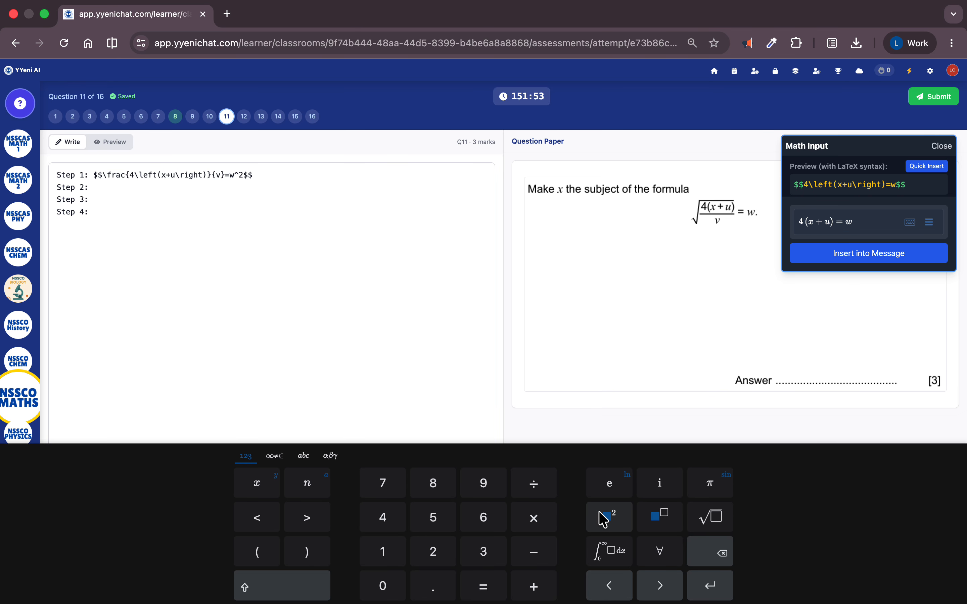
# Complete the right side of the expression as w²·v and insert the equation after "Step 2:"
pyautogui.click(857, 222)
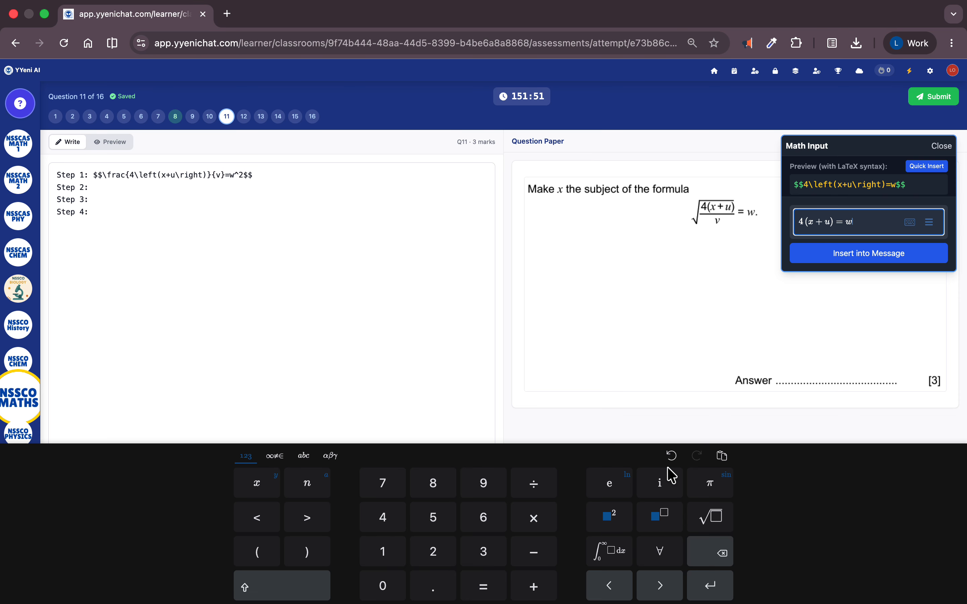
pyautogui.click(612, 518)
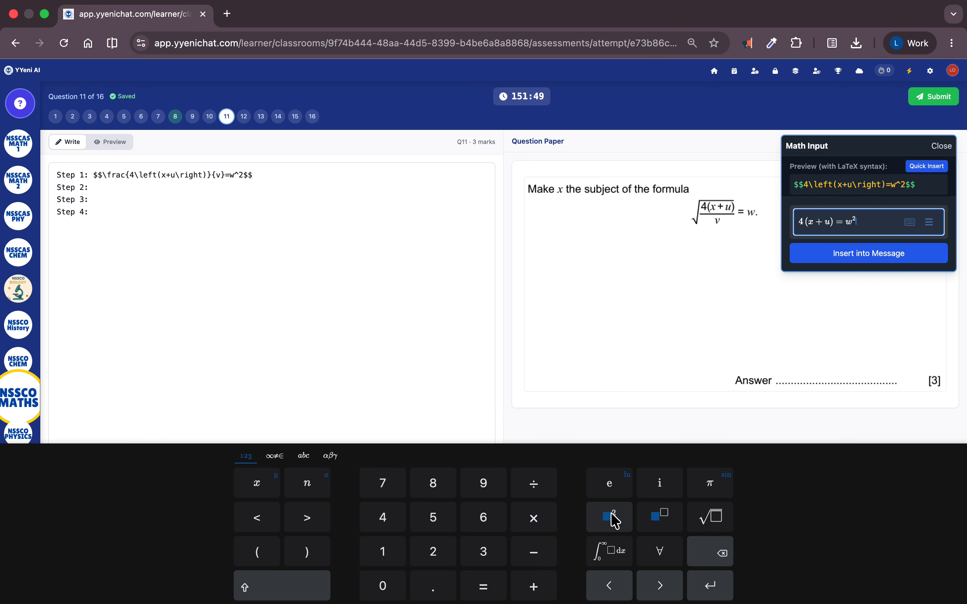
pyautogui.write('+')
pyautogui.press('BackSpace')
pyautogui.click(530, 520)
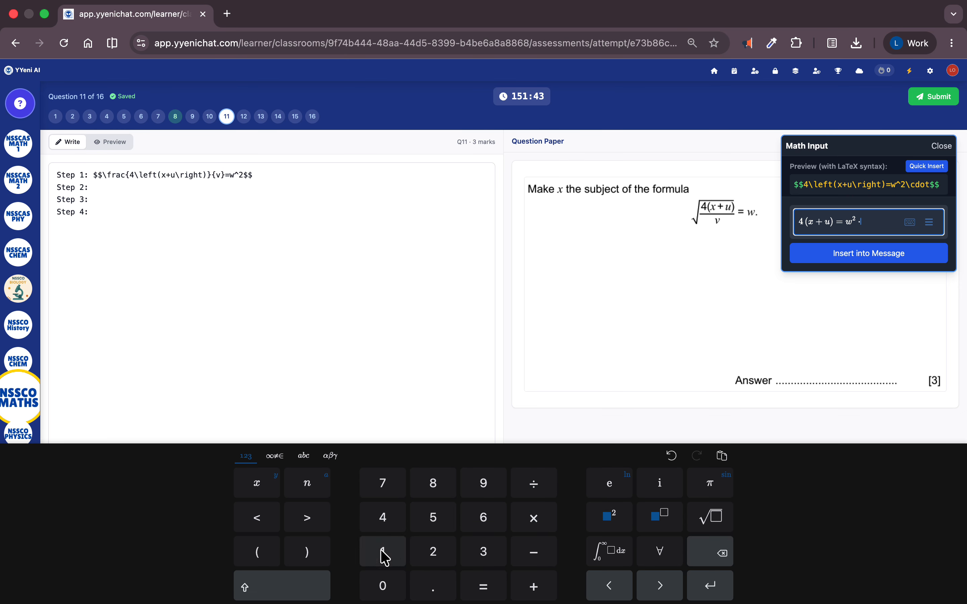
pyautogui.write('v')
pyautogui.click(823, 260)
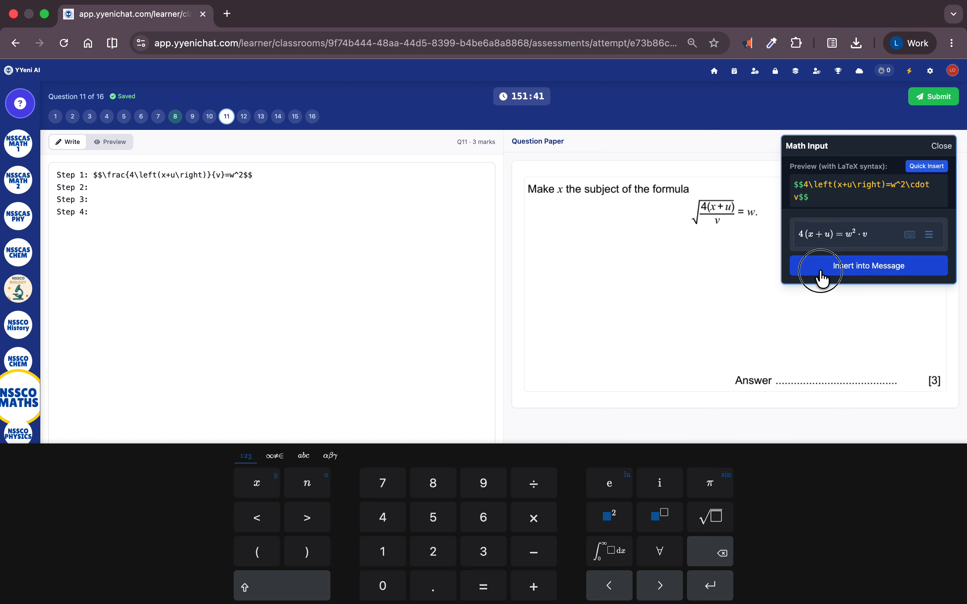
# Start a new Math Input expression for "Step 3:" with x+u= followed by an empty fraction
pyautogui.click(128, 202)
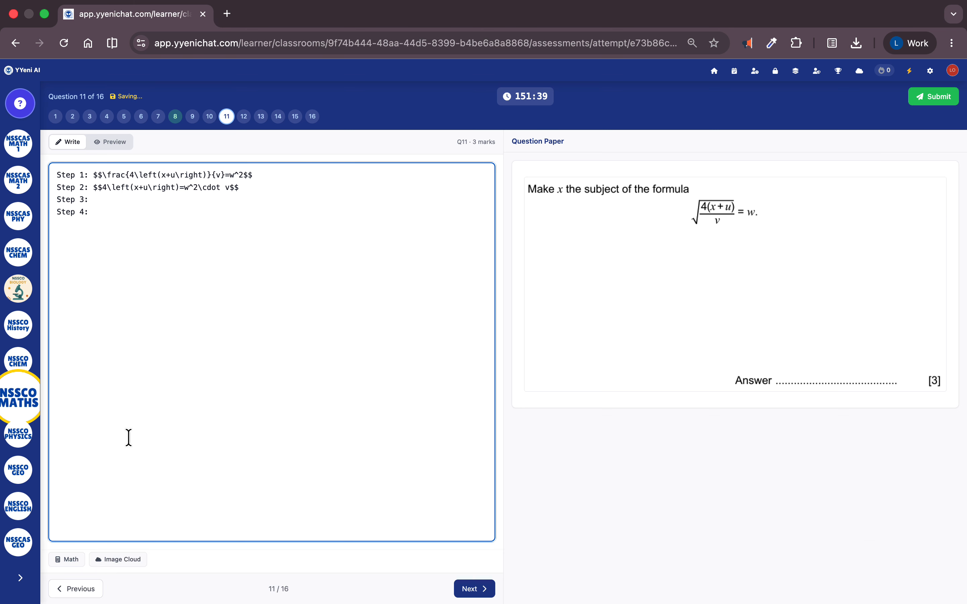
pyautogui.click(79, 560)
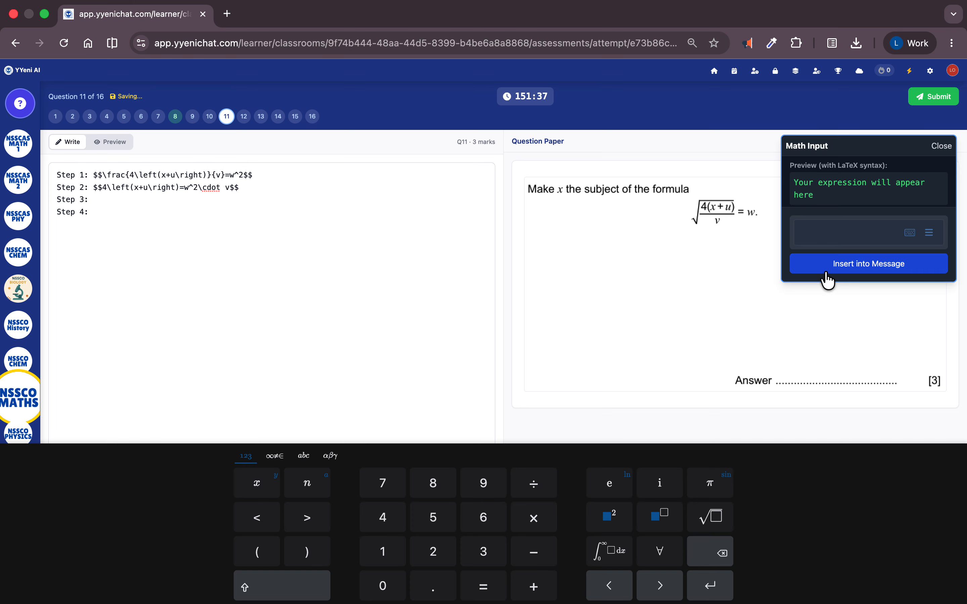
pyautogui.click(824, 236)
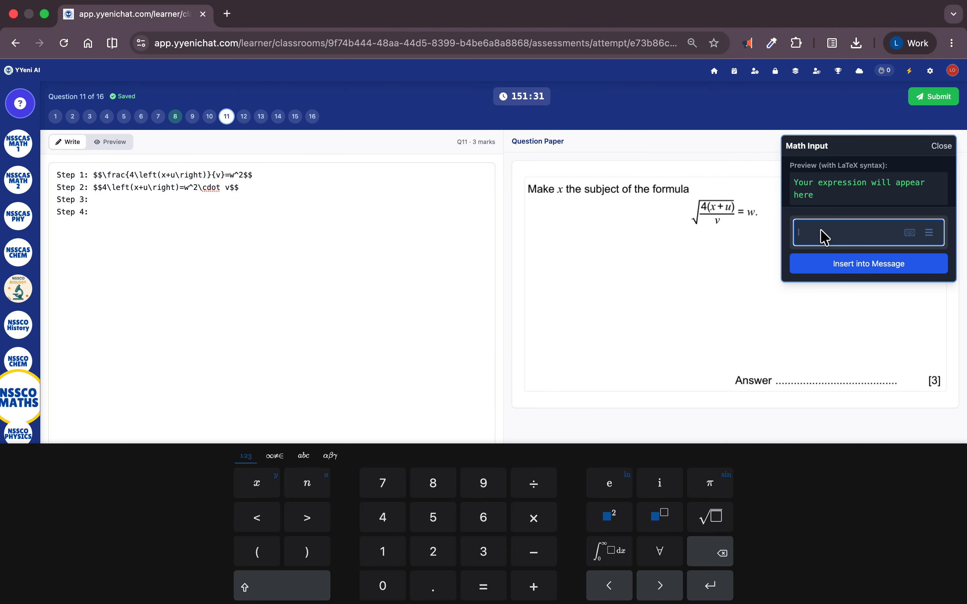
pyautogui.write('(')
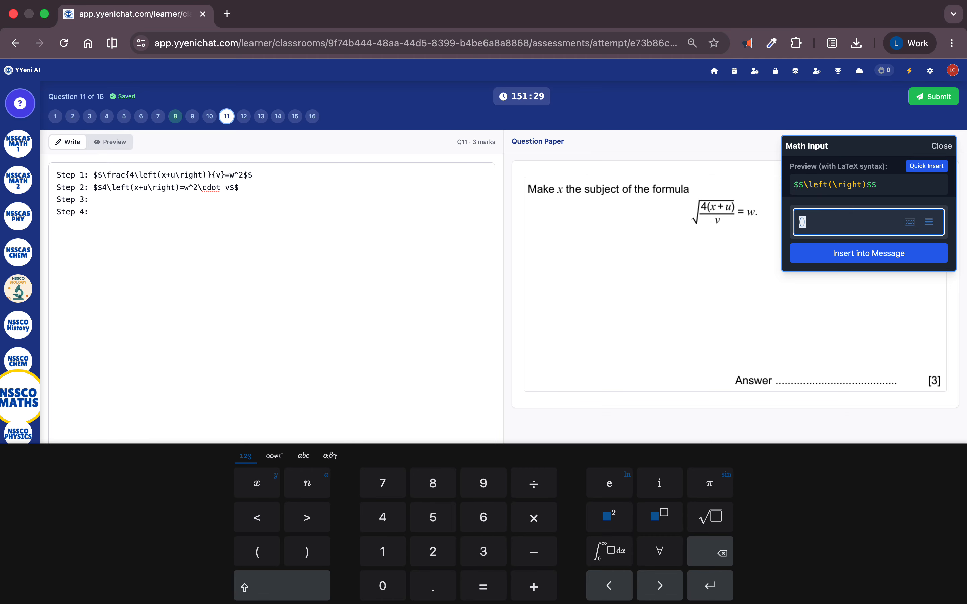
pyautogui.press('BackSpace')
pyautogui.write('x+u=')
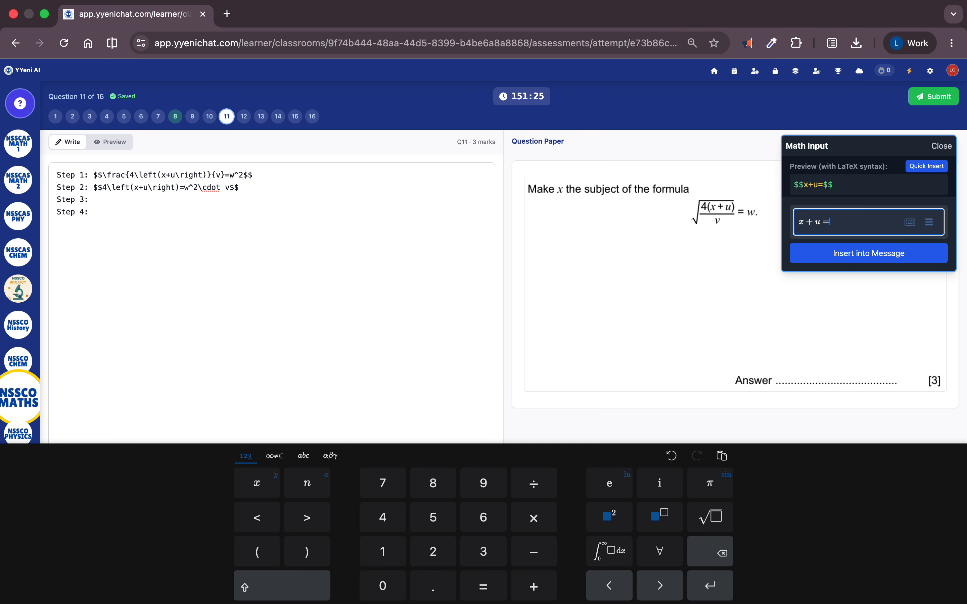
pyautogui.click(534, 484)
pyautogui.click(847, 222)
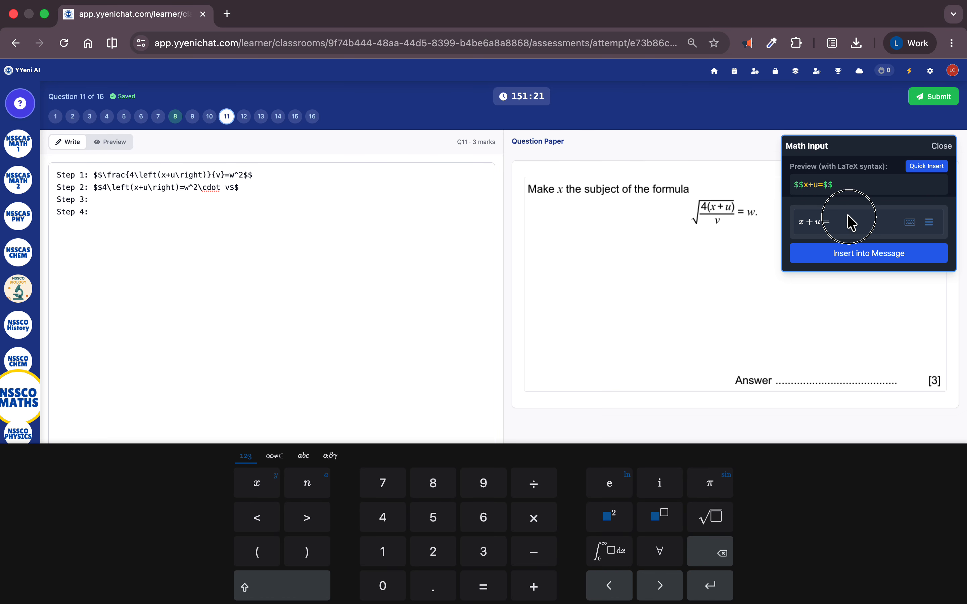
pyautogui.click(544, 480)
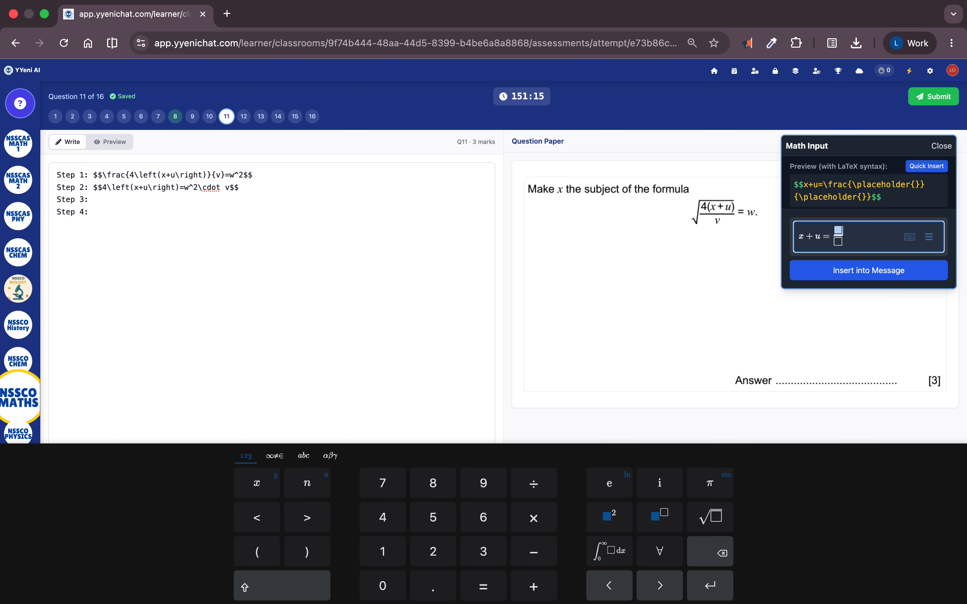
# Fill the fraction with numerator w²·v and denominator 4, and insert the equation after "Step 3:"
pyautogui.write('w')
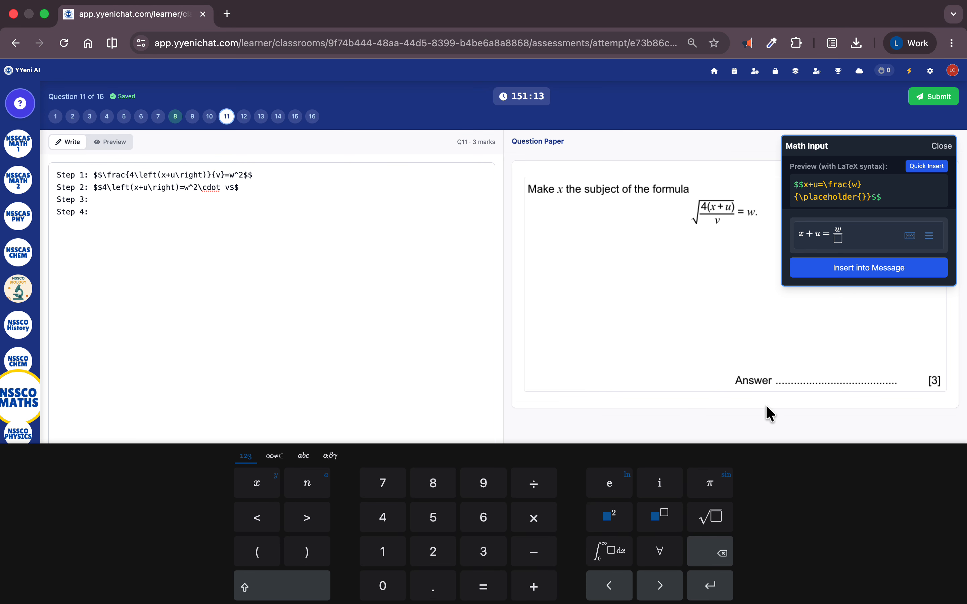
pyautogui.click(837, 237)
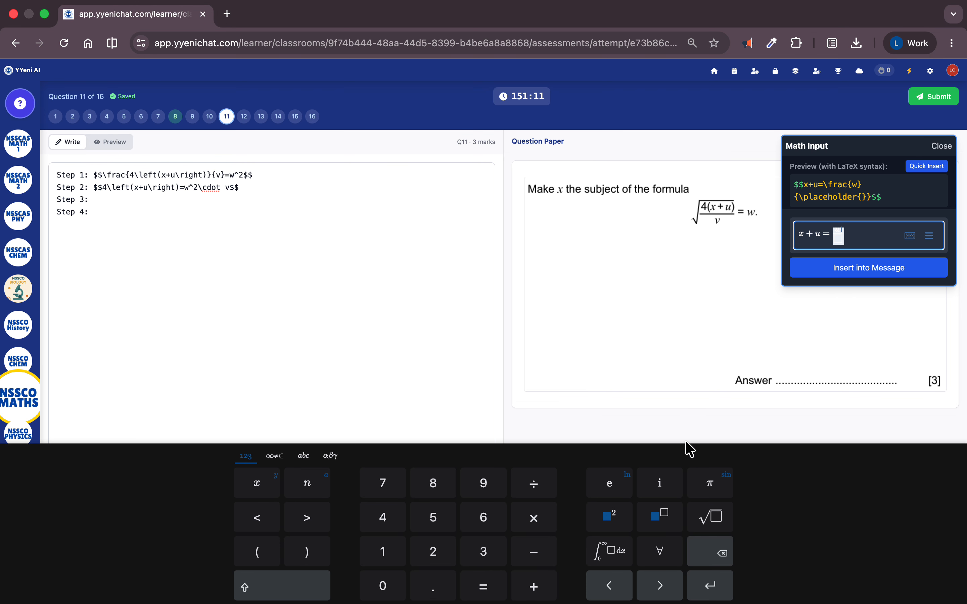
pyautogui.click(619, 515)
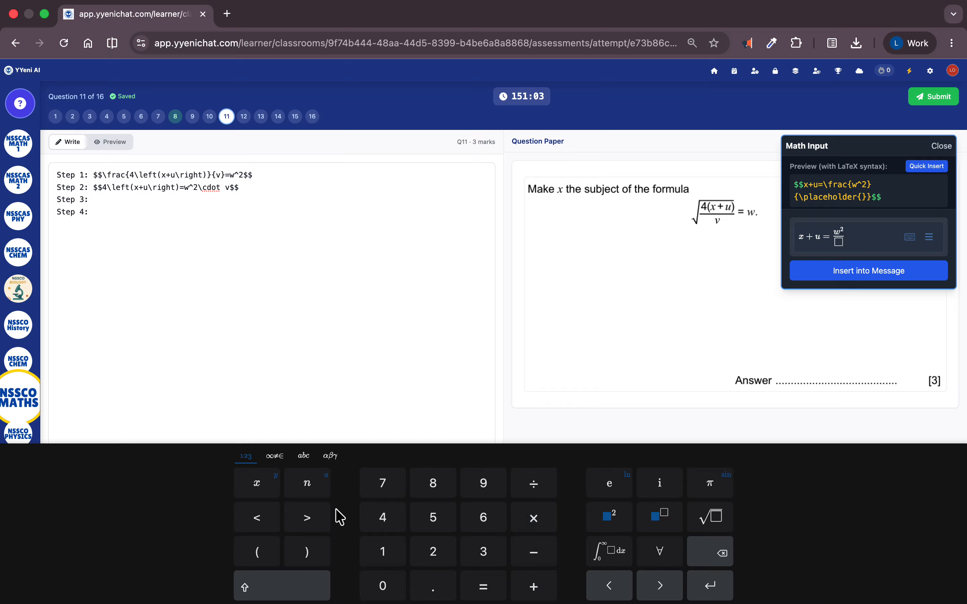
pyautogui.click(847, 231)
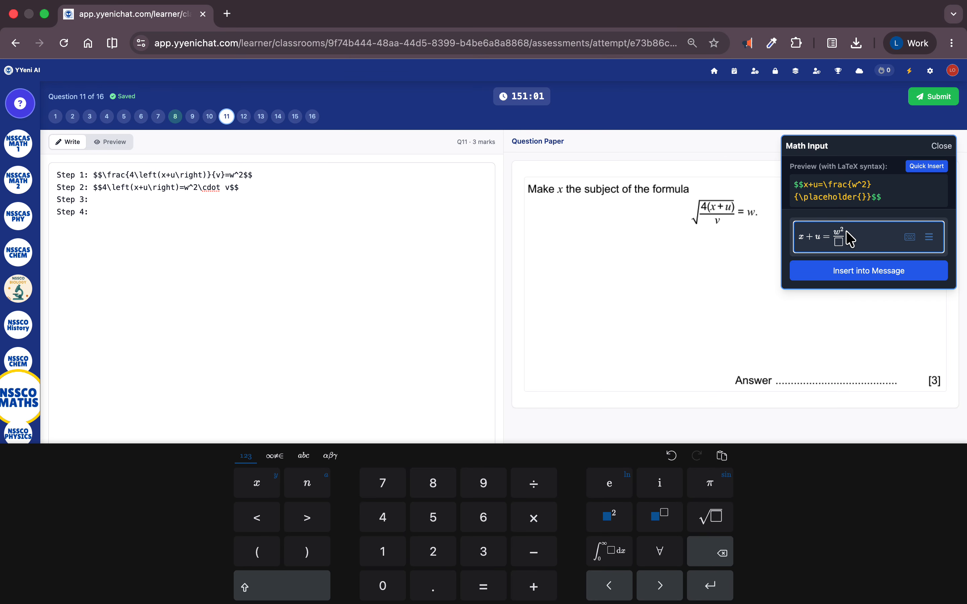
pyautogui.doubleClick(848, 238)
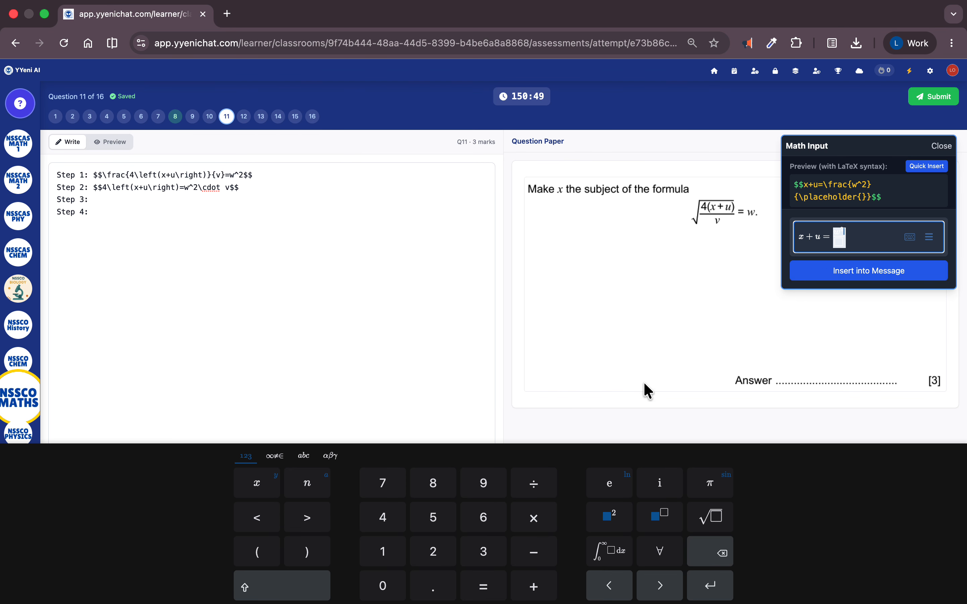
pyautogui.click(537, 518)
pyautogui.write('v}{')
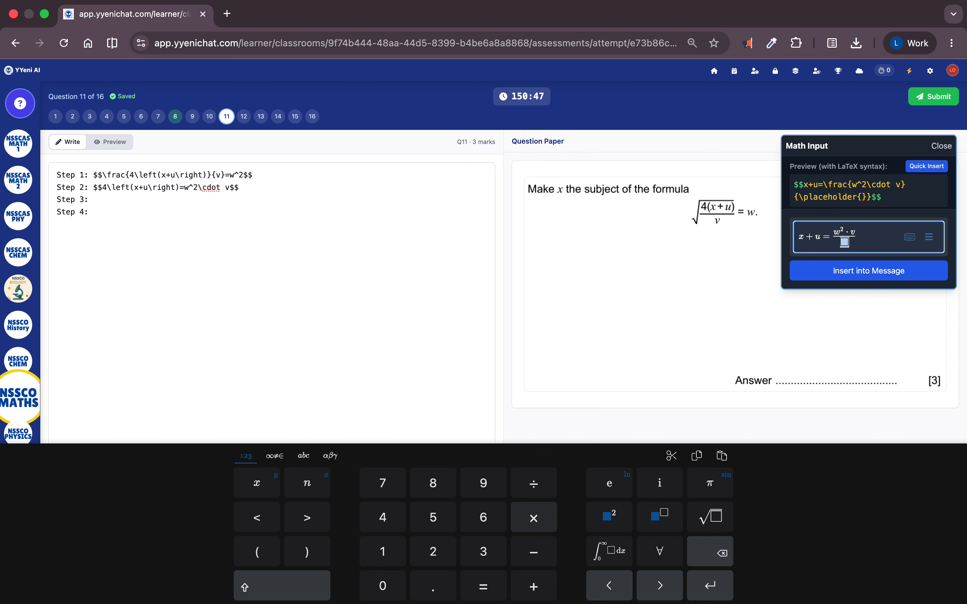
pyautogui.write('4')
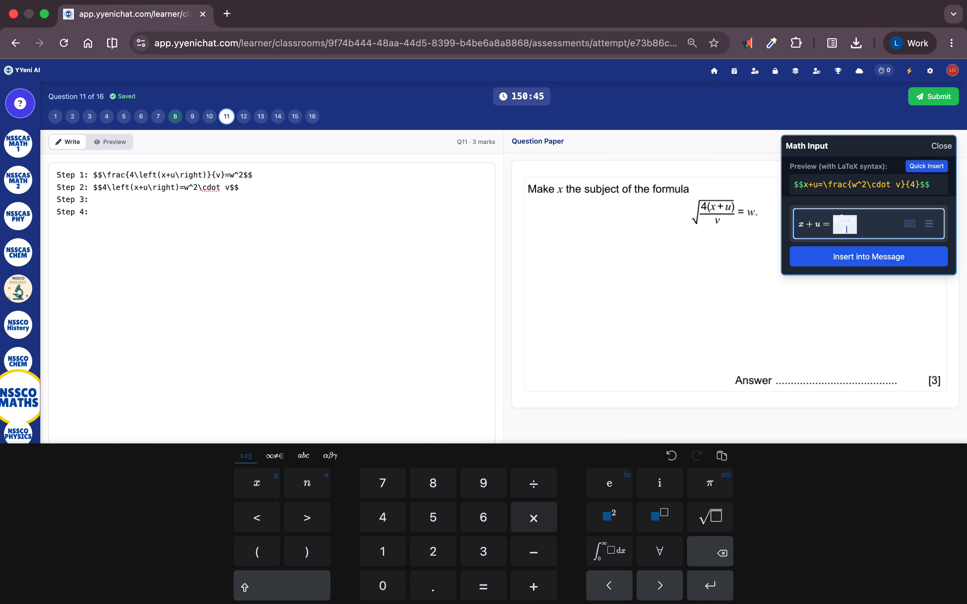
pyautogui.click(855, 258)
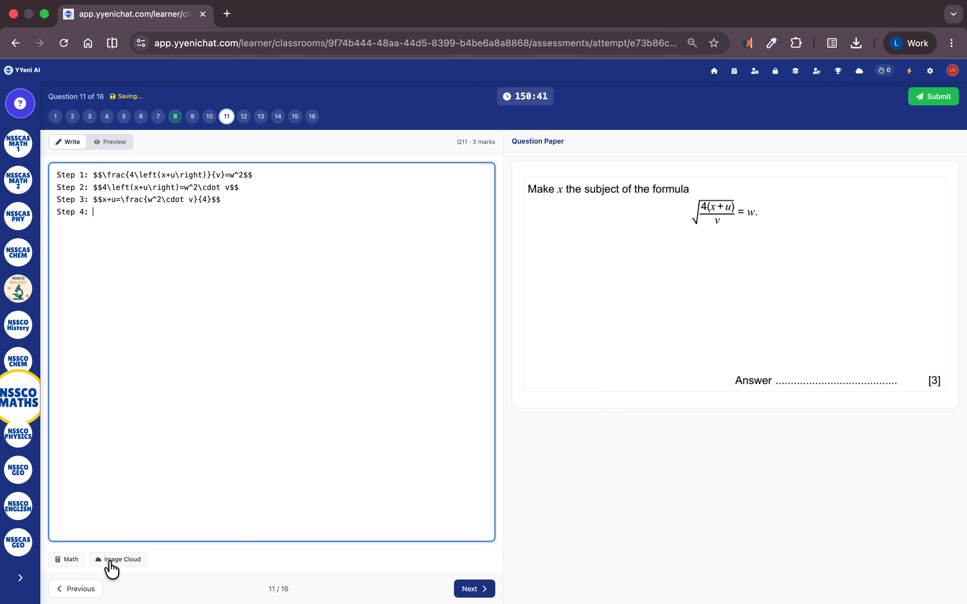
# Open an empty Math Input expression for the "Step 4:" line, ready for entry
pyautogui.click(74, 559)
pyautogui.click(808, 239)
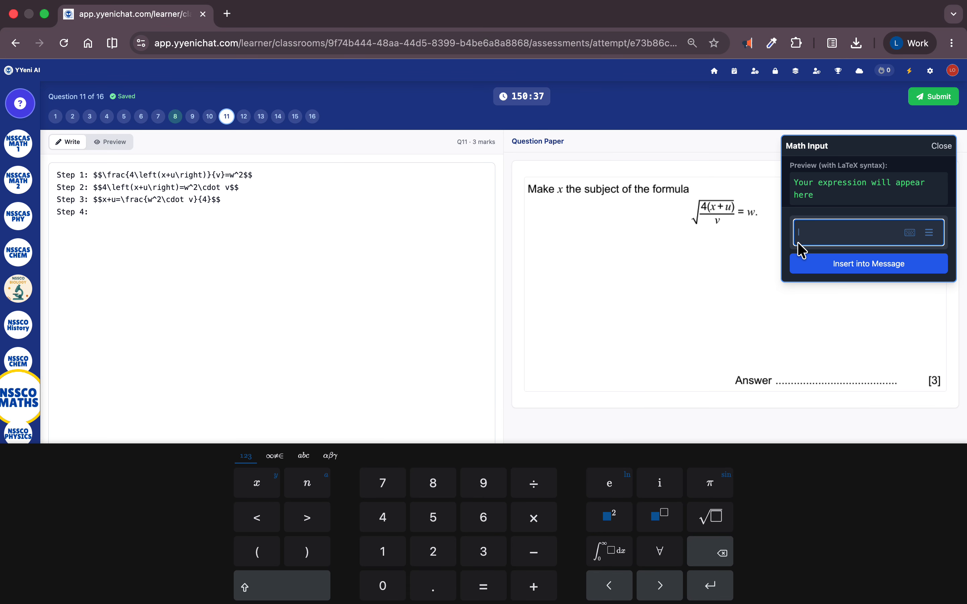
pyautogui.click(809, 238)
pyautogui.write('*')
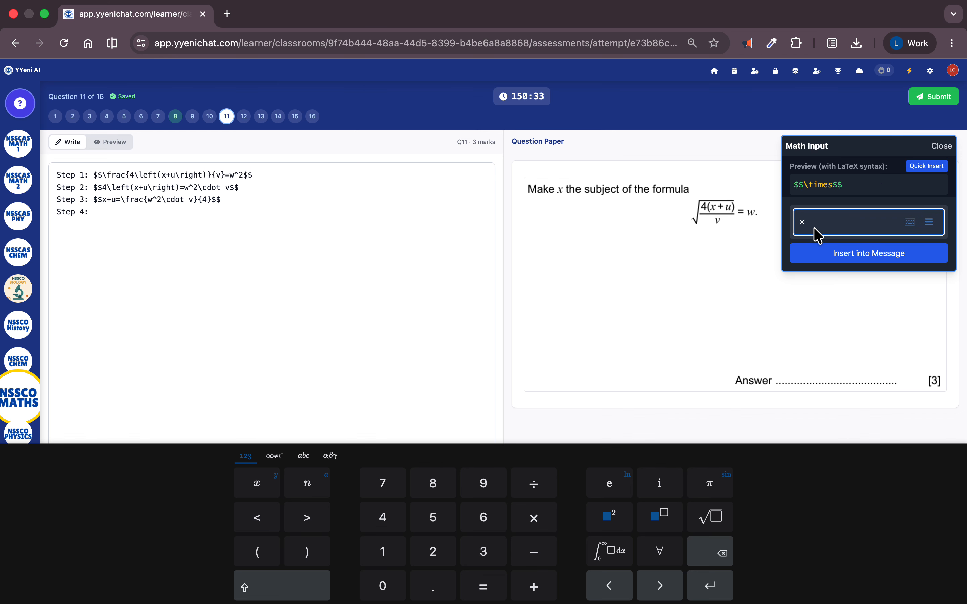
pyautogui.press('BackSpace')
pyautogui.write('*')
pyautogui.press('BackSpace')
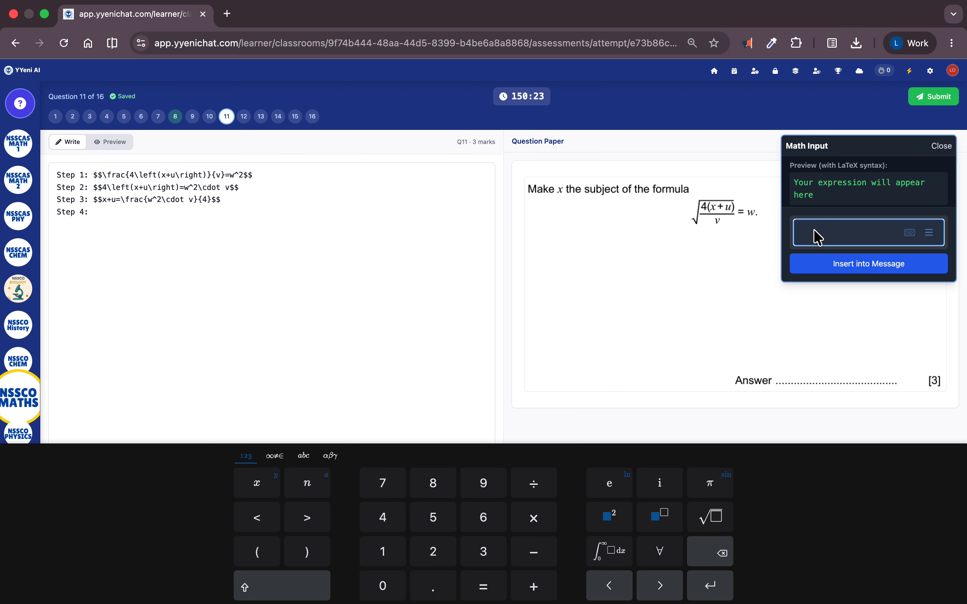
pyautogui.write('*')
pyautogui.press('BackSpace')
pyautogui.click(305, 458)
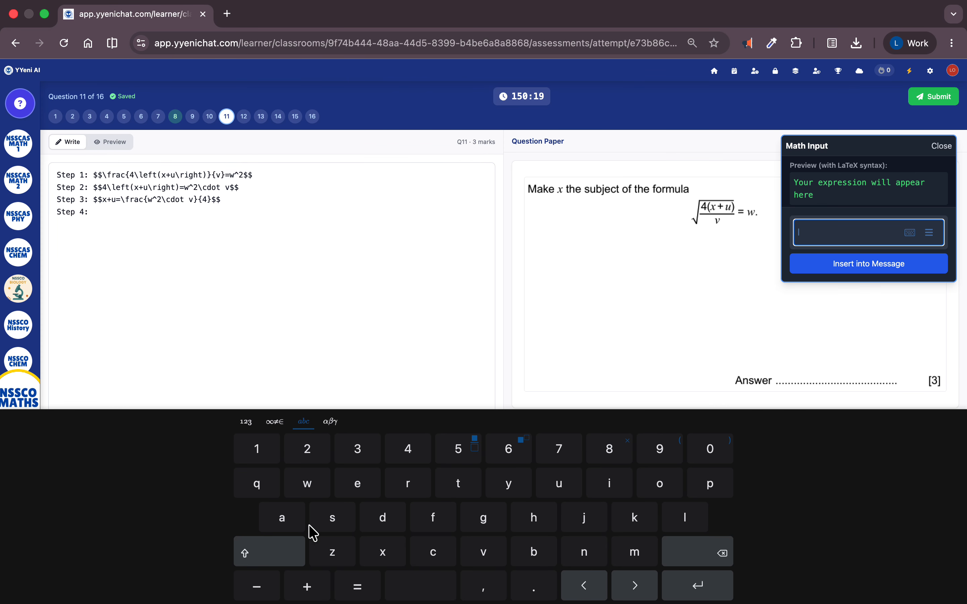
pyautogui.click(382, 552)
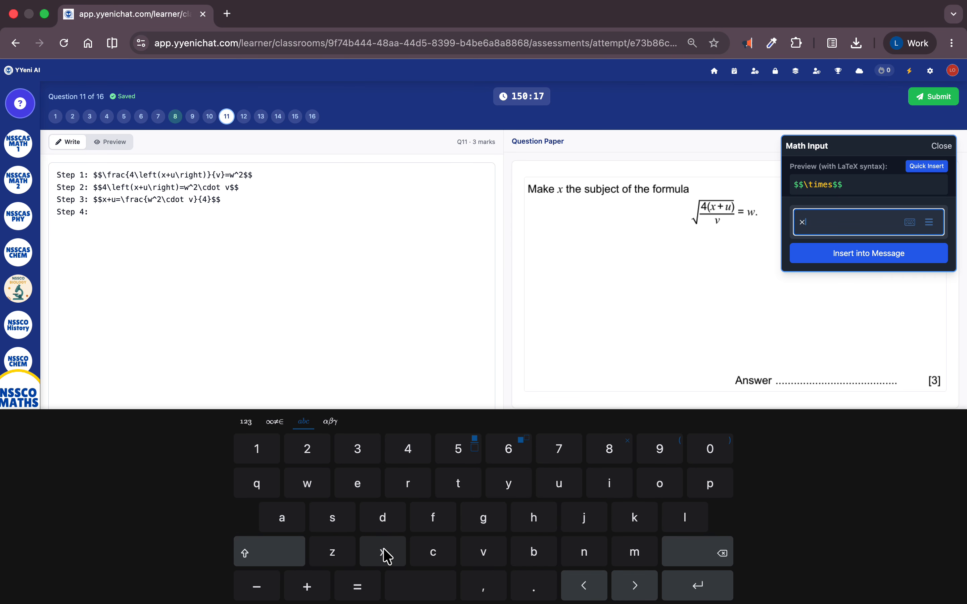
pyautogui.press('BackSpace')
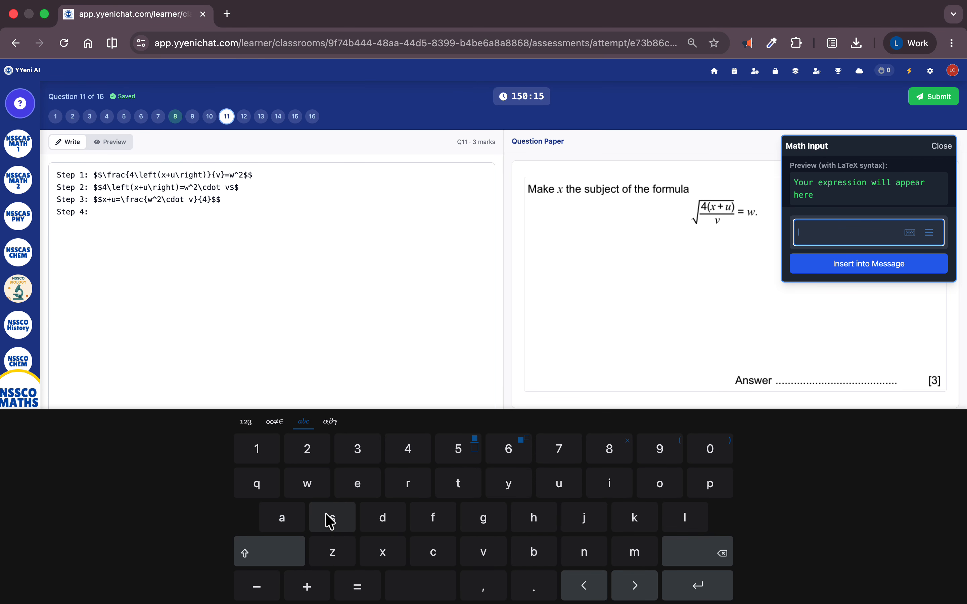
pyautogui.click(246, 421)
# Enter x= followed by a fraction with numerator w²·v and denominator 4 as the Step 4 expression
pyautogui.click(252, 493)
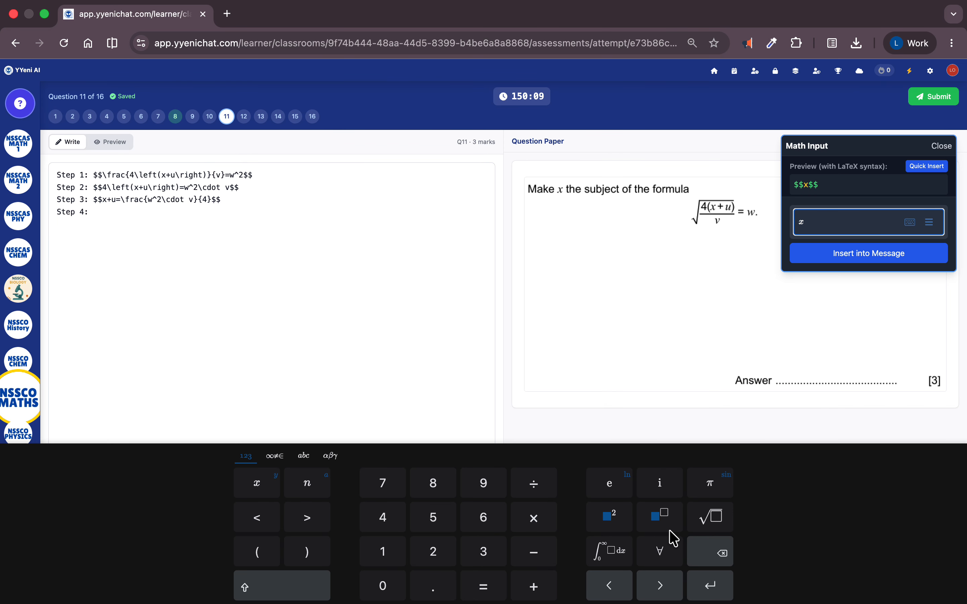
pyautogui.click(482, 585)
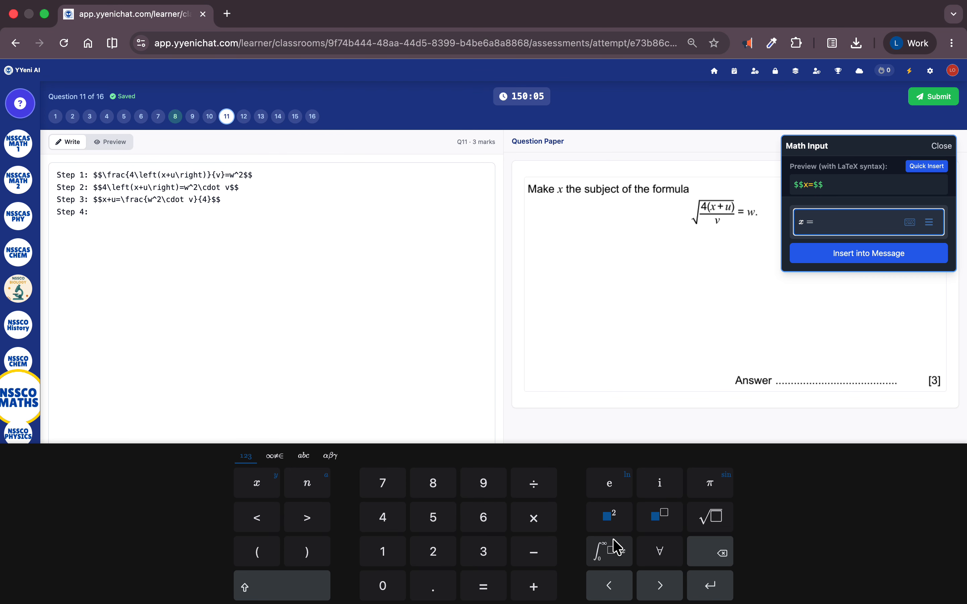
pyautogui.click(535, 489)
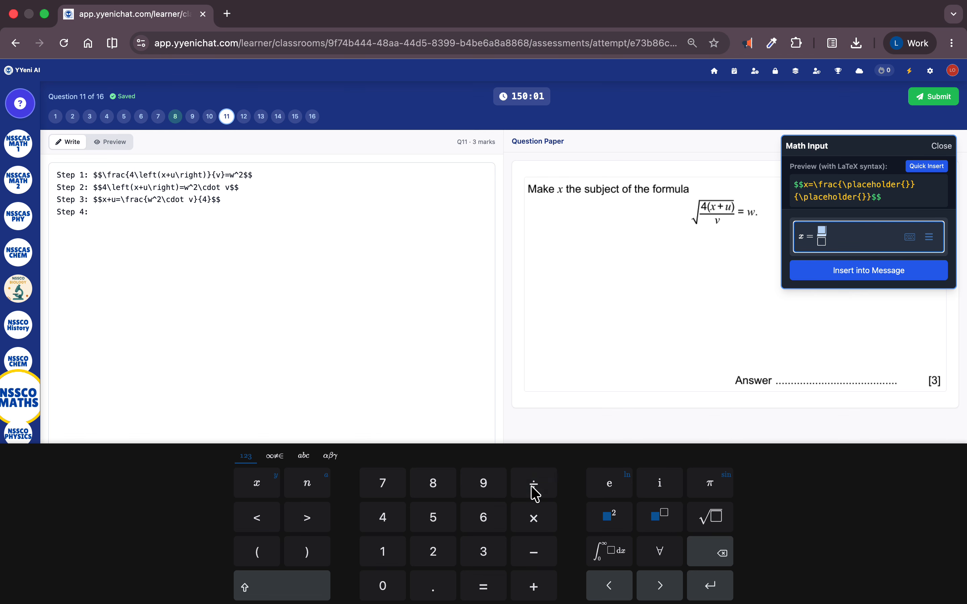
pyautogui.write('w')
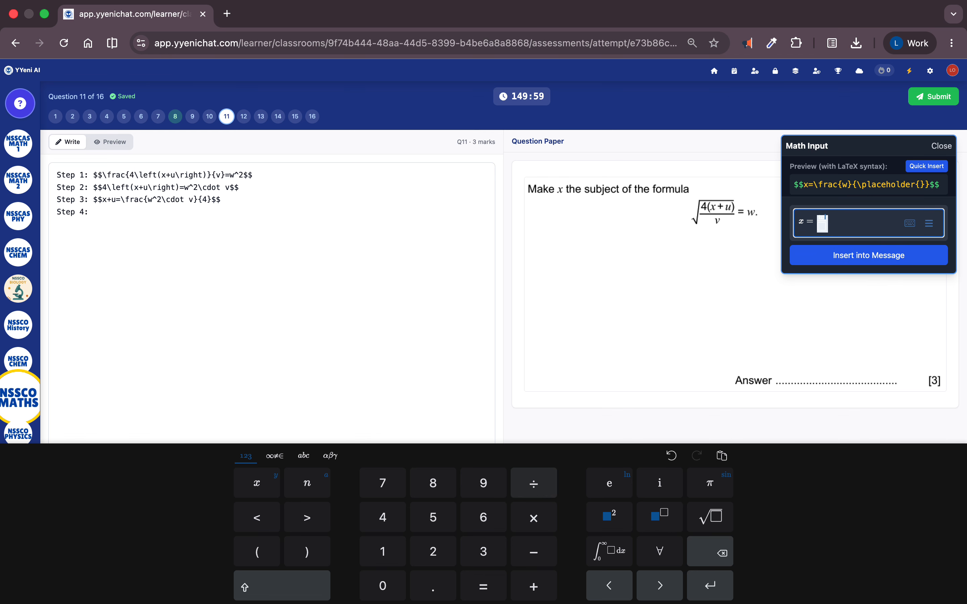
pyautogui.click(624, 517)
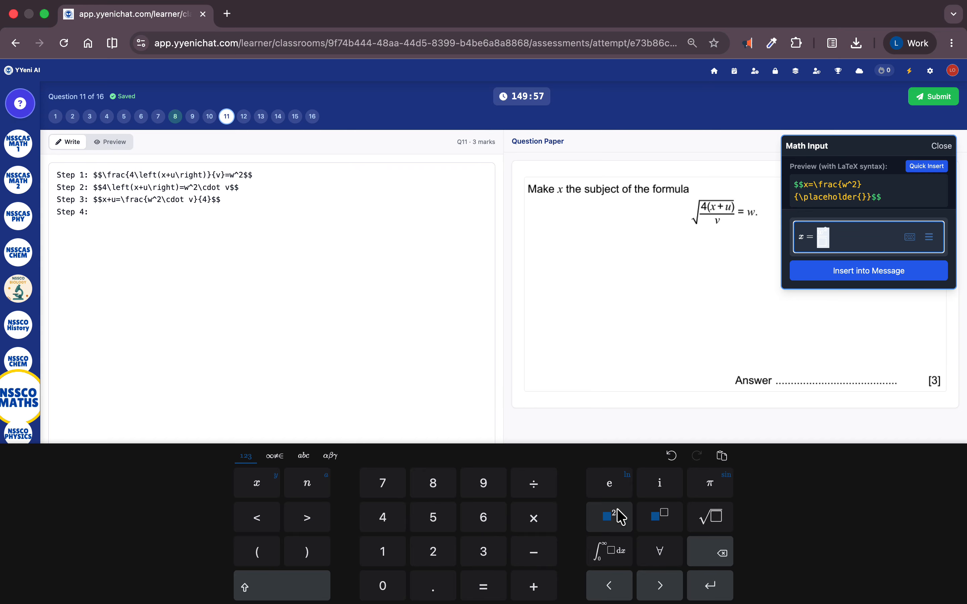
pyautogui.click(547, 523)
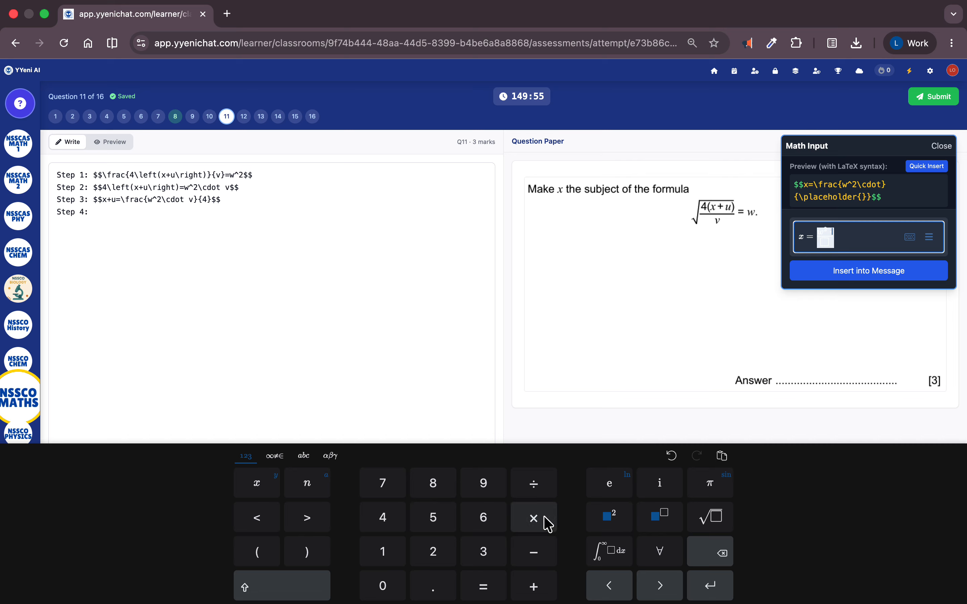
pyautogui.write('v')
pyautogui.press('Down')
pyautogui.write('4')
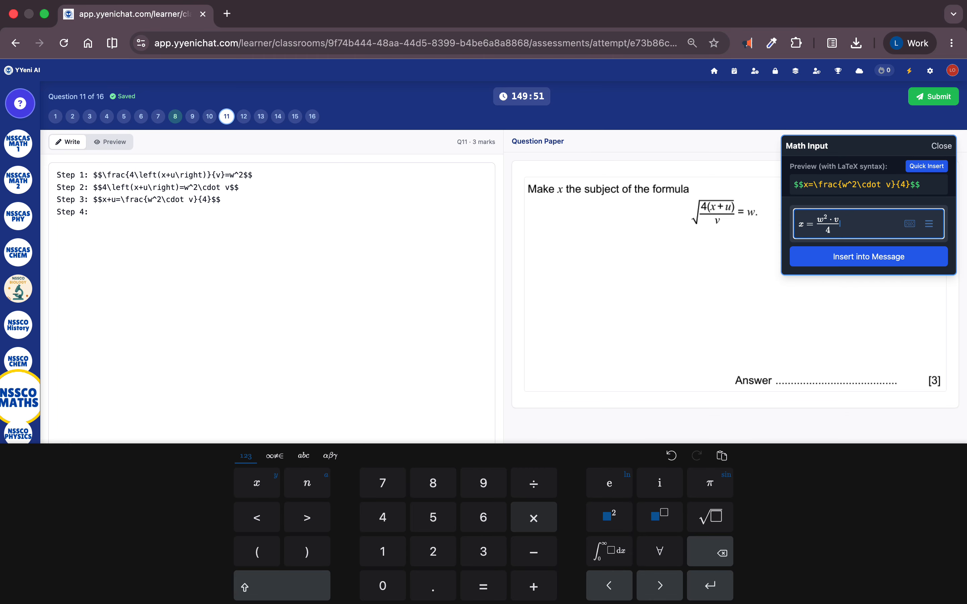
# Append −u outside the fraction and insert the finished equation after "Step 4:"
pyautogui.press('Right')
pyautogui.write('-u')
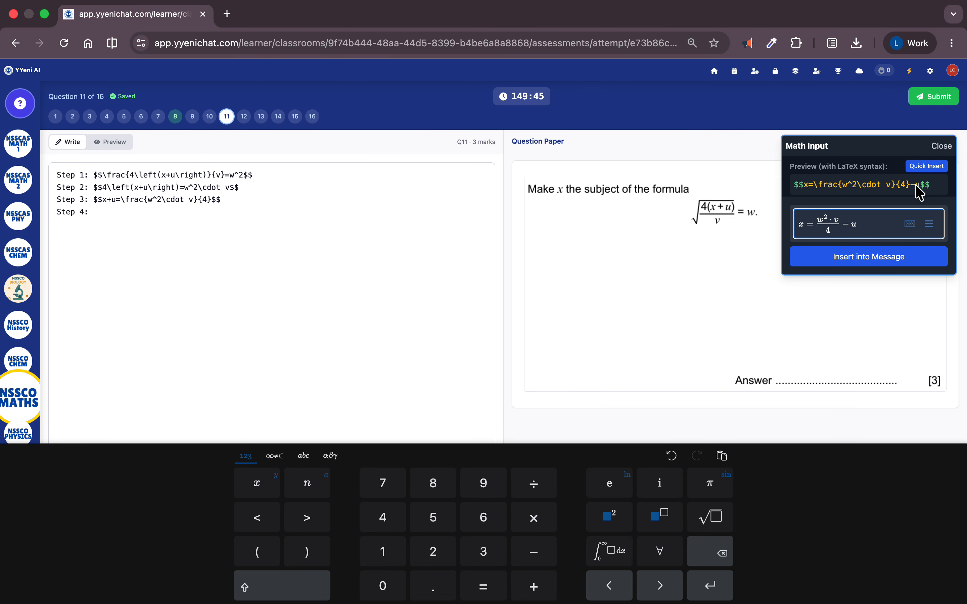
pyautogui.click(837, 264)
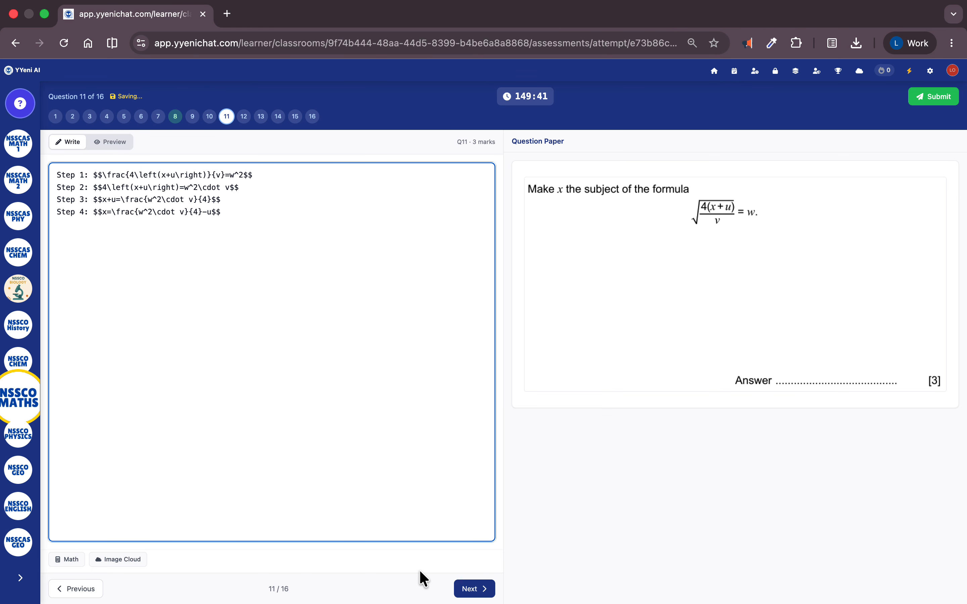
# Submit the assessment for grading and confirm the submission
pyautogui.click(936, 97)
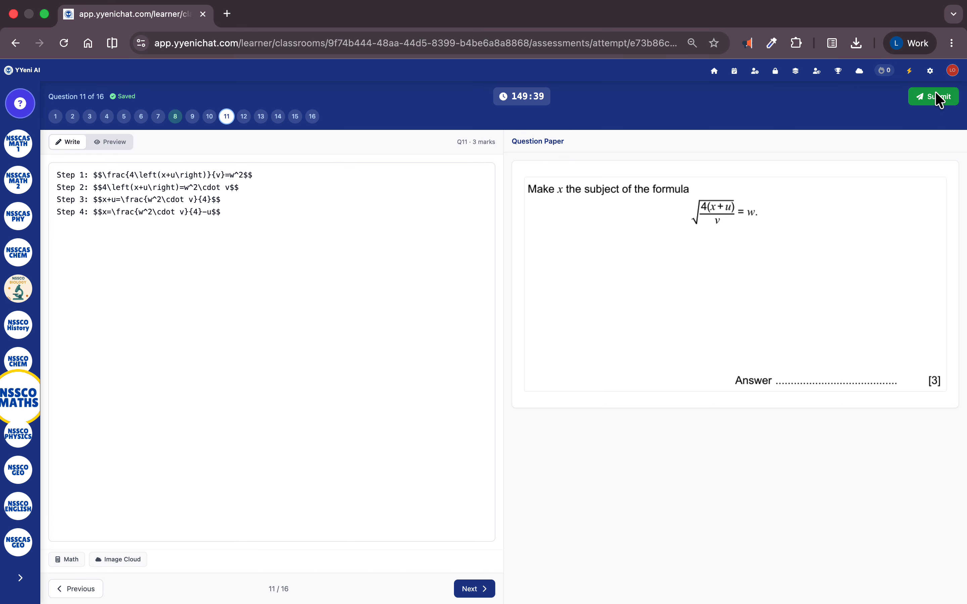
pyautogui.click(610, 128)
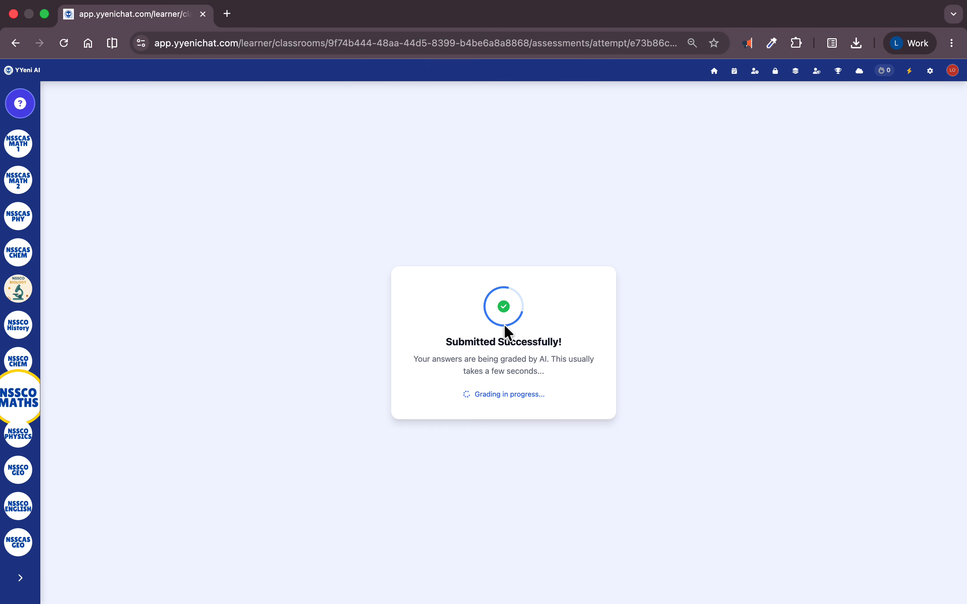
pyautogui.moveTo(628, 4)
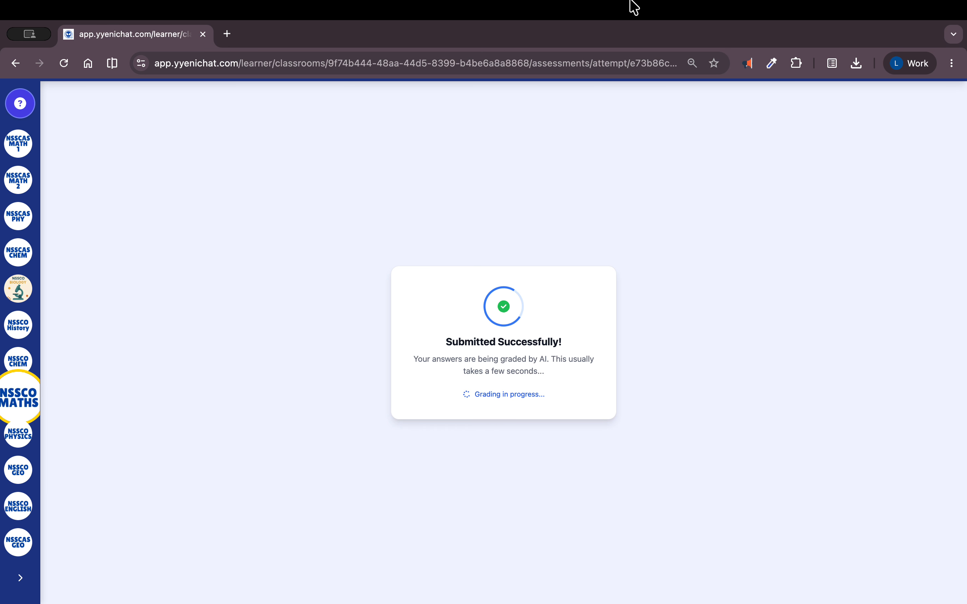